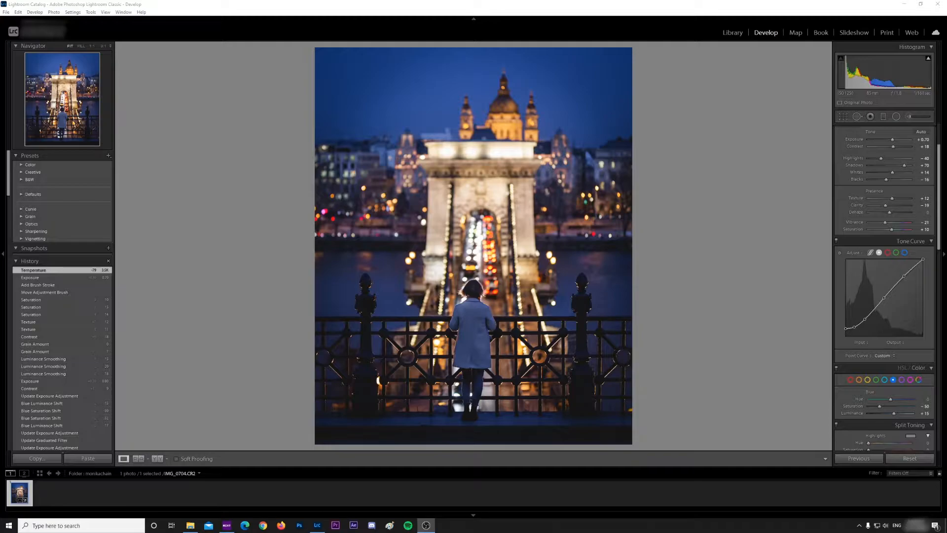
Compare the edited bridge photo with its unedited original
{"action": "scroll", "coordinate": [883, 246], "scroll_direction": "up", "scroll_amount": 2}
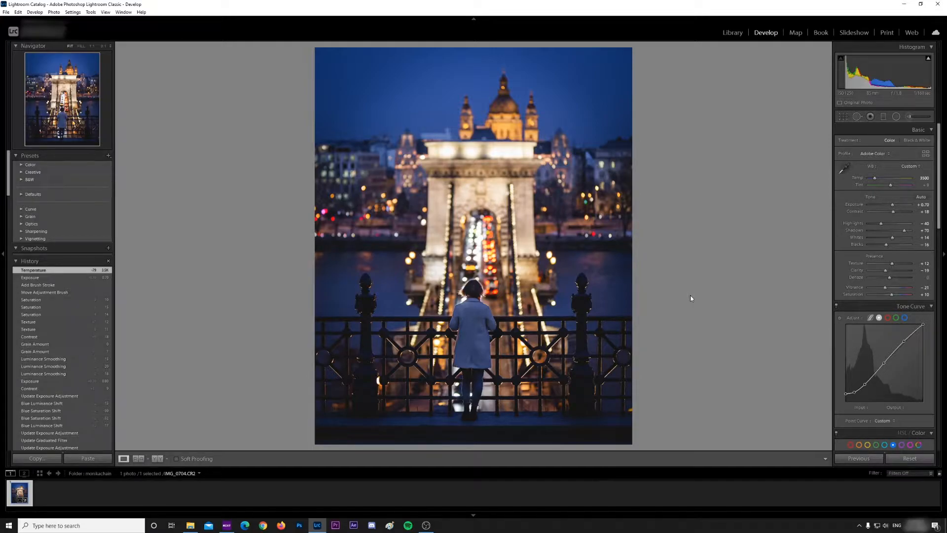
{"action": "key", "text": "backslash"}
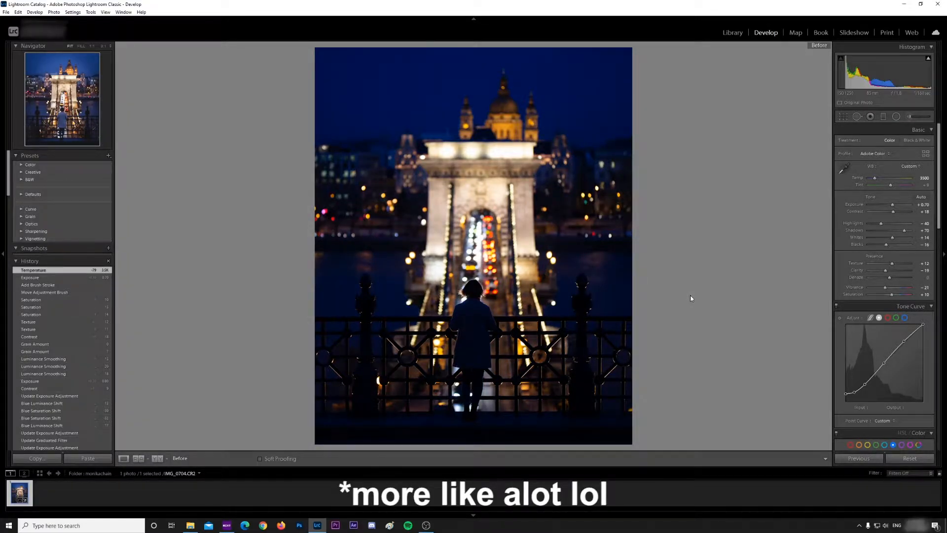
{"action": "key", "text": "backslash"}
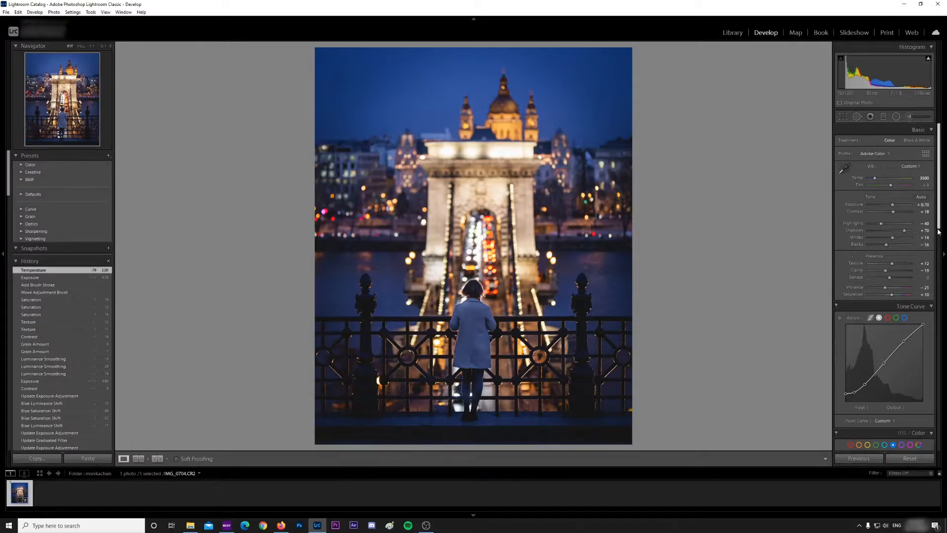
Reset all the photo's develop settings, and enable chromatic aberration removal together with lens profile corrections
{"action": "left_click", "coordinate": [919, 459]}
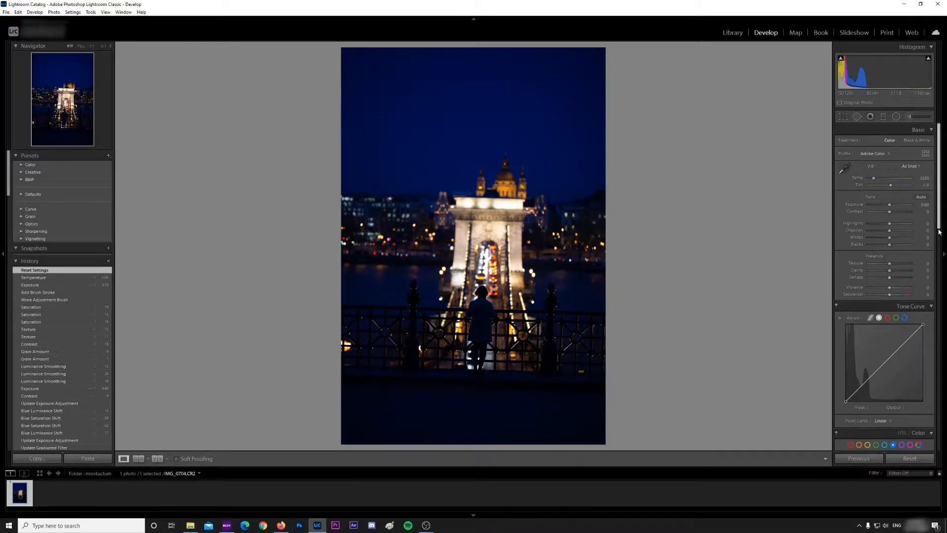
{"action": "scroll", "coordinate": [939, 231], "scroll_direction": "down", "scroll_amount": 10}
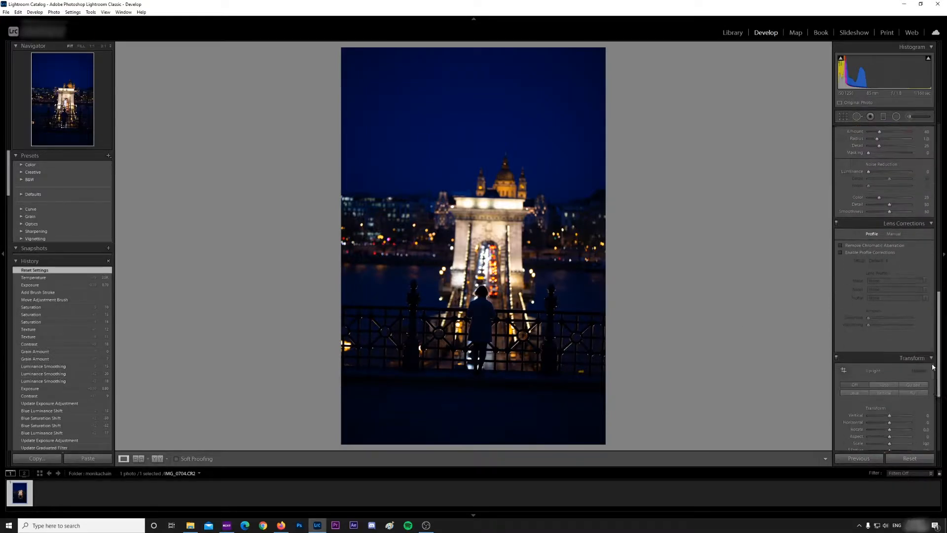
{"action": "left_click", "coordinate": [856, 246]}
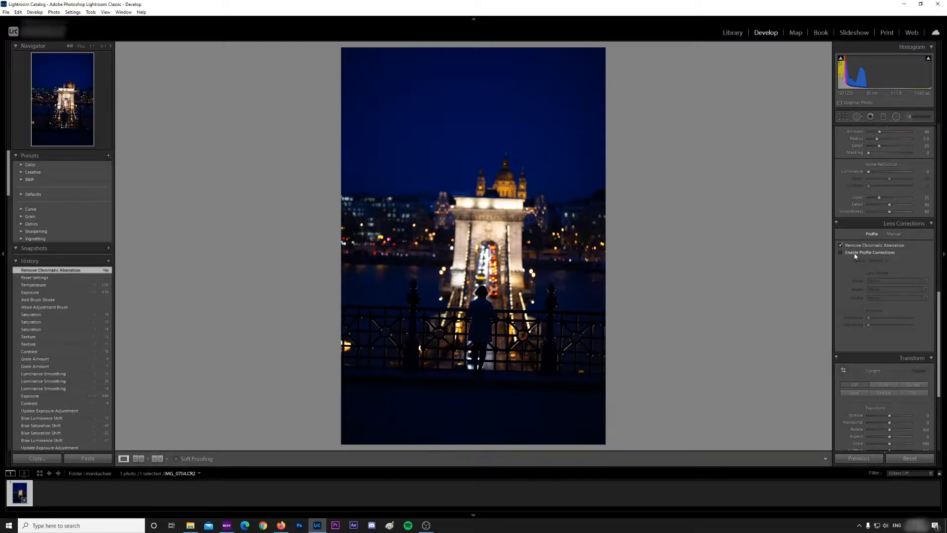
{"action": "left_click", "coordinate": [856, 254]}
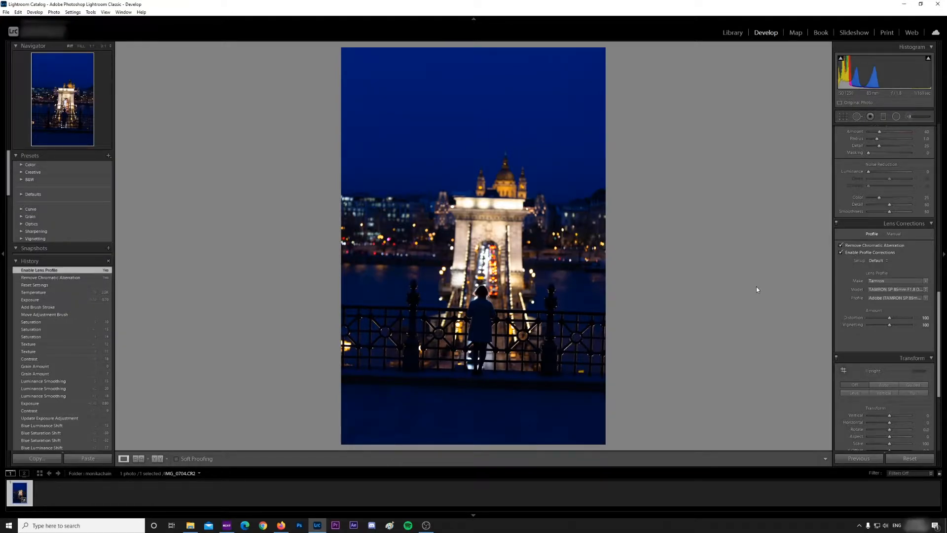
Start cropping the photo with the aspect ratio fixed at 4 x 5 / 8 x 10
{"action": "left_click_drag", "start_coordinate": [940, 326], "coordinate": [942, 146]}
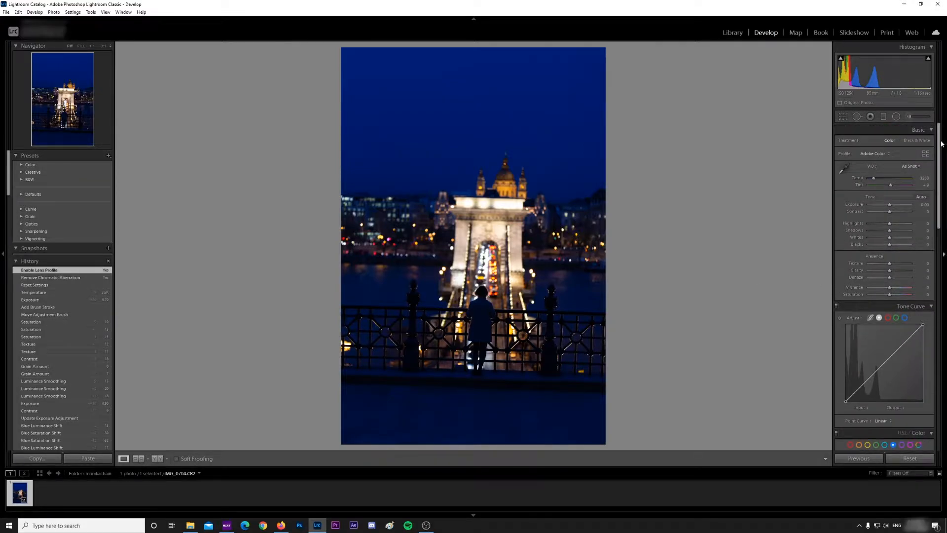
{"action": "left_click", "coordinate": [842, 117]}
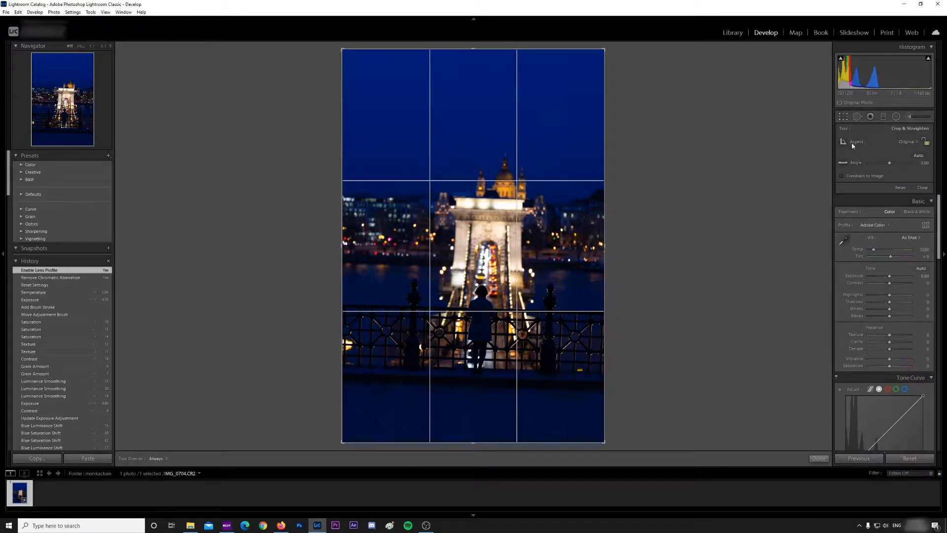
{"action": "left_click", "coordinate": [881, 145]}
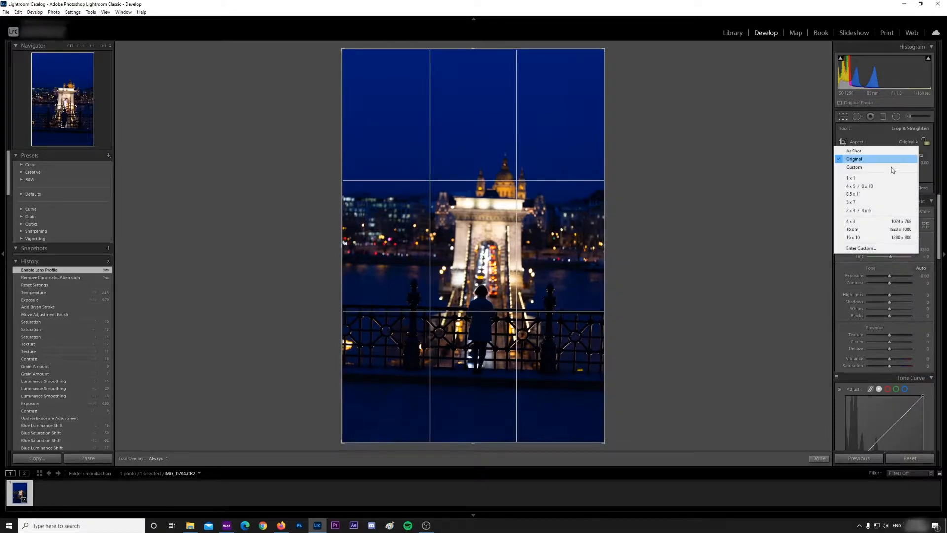
{"action": "left_click", "coordinate": [877, 185]}
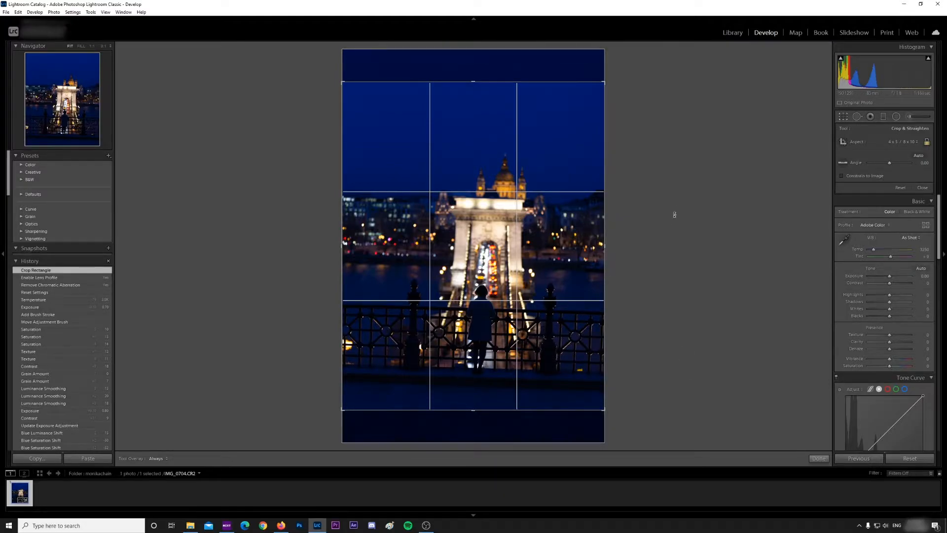
Straighten the photo about 1.3 degrees counterclockwise and tighten the crop so the woman and the bridge arch are centred
{"action": "left_click_drag", "start_coordinate": [666, 225], "coordinate": [670, 220]}
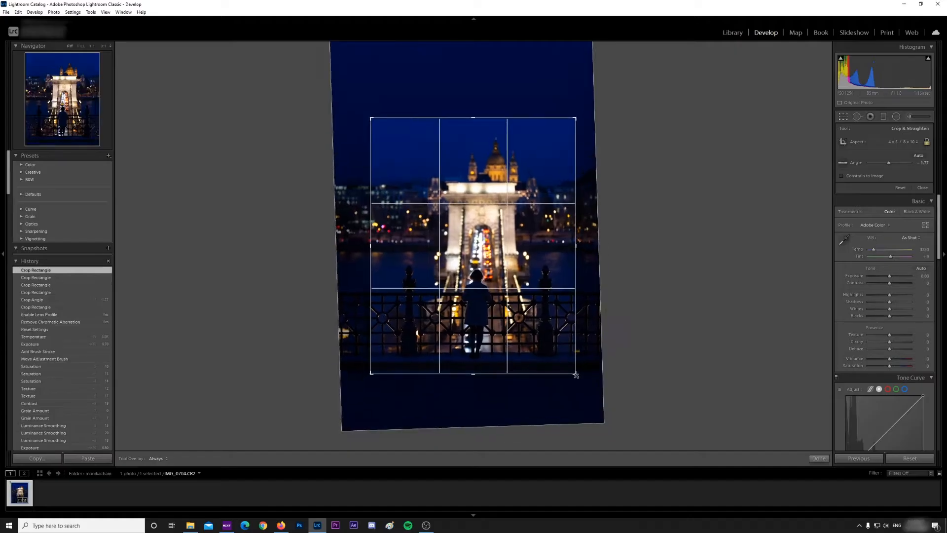
{"action": "left_click_drag", "start_coordinate": [613, 401], "coordinate": [573, 370]}
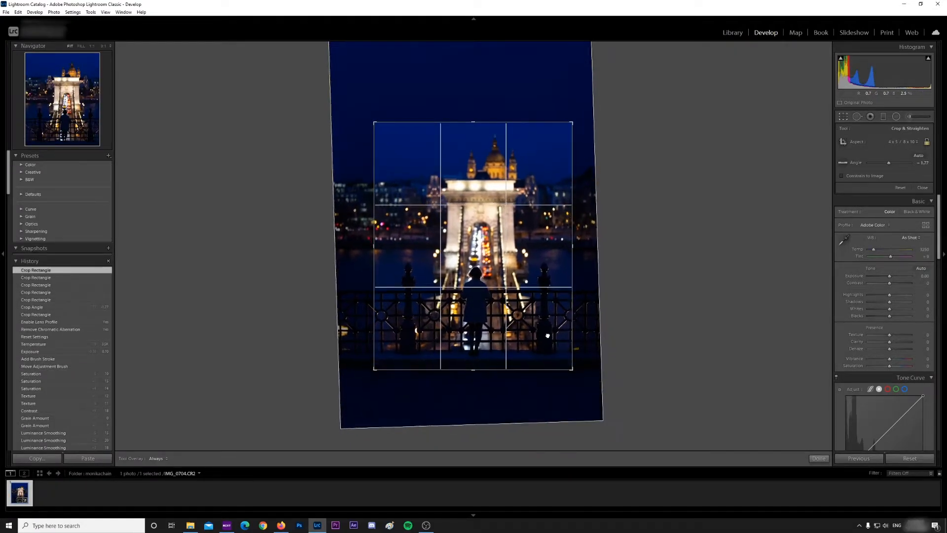
{"action": "left_click_drag", "start_coordinate": [548, 336], "coordinate": [547, 334]}
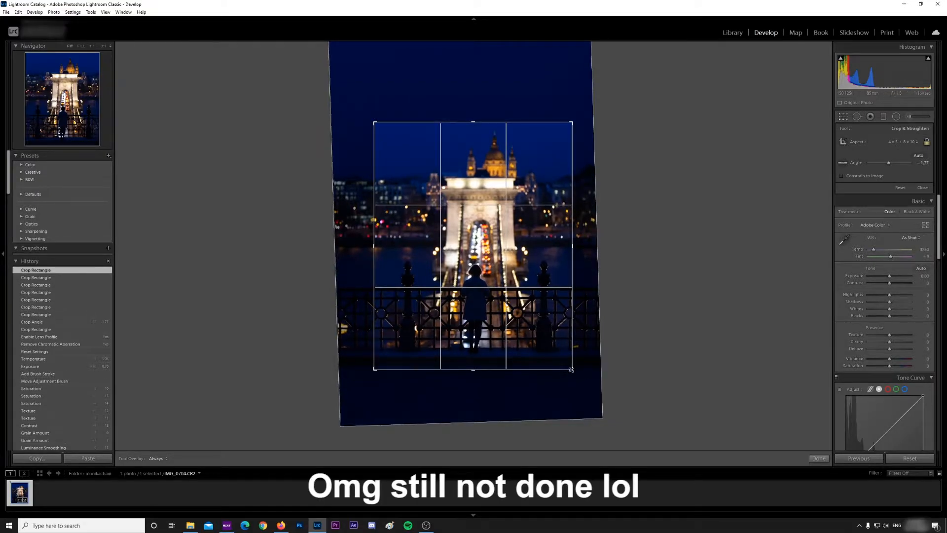
{"action": "left_click_drag", "start_coordinate": [572, 369], "coordinate": [574, 371]}
{"action": "left_click_drag", "start_coordinate": [550, 335], "coordinate": [664, 321]}
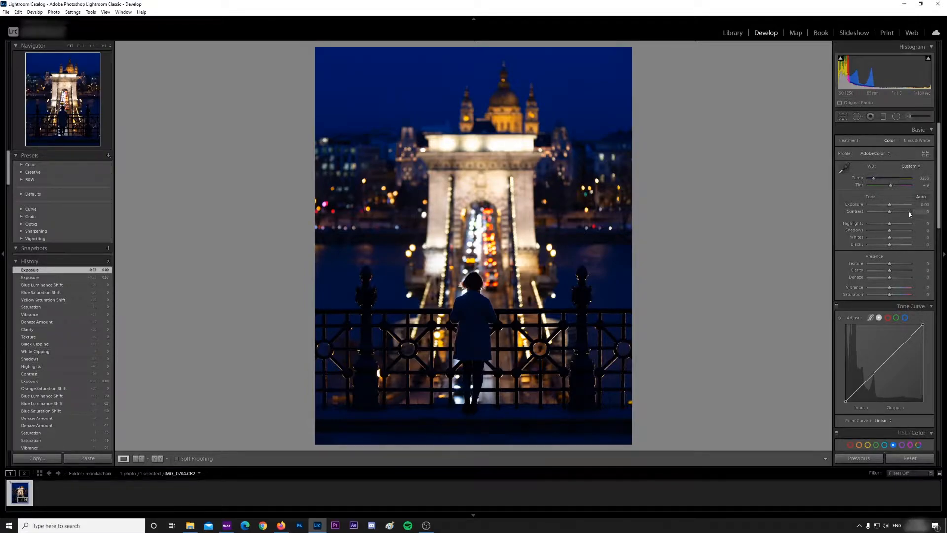
Set the photo's exposure to +0.70 and its contrast to +15
{"action": "left_click_drag", "start_coordinate": [890, 204], "coordinate": [893, 205]}
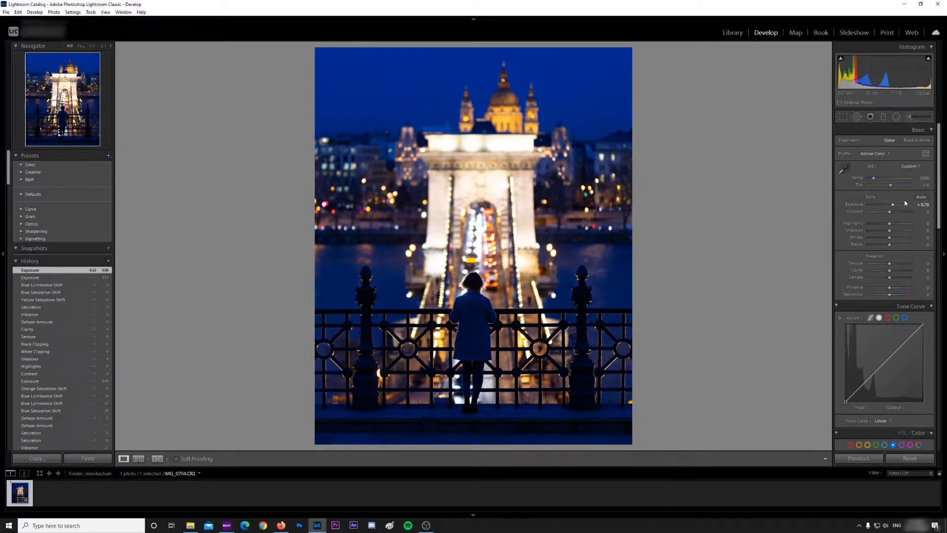
{"action": "left_click", "coordinate": [924, 204]}
{"action": "type", "text": ".70"}
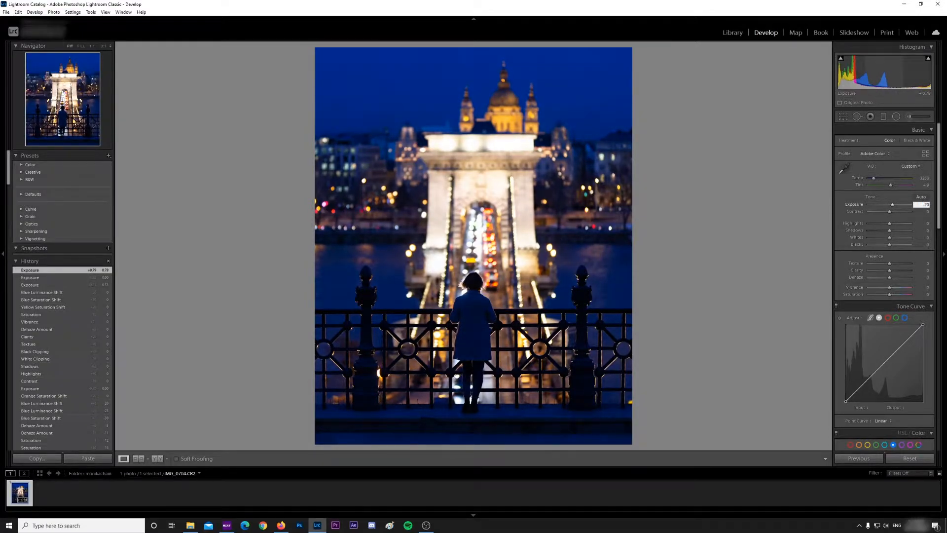
{"action": "key", "text": "Return"}
{"action": "mouse_move", "coordinate": [889, 212]}
{"action": "left_mouse_down"}
{"action": "mouse_move", "coordinate": [899, 213]}
{"action": "mouse_move", "coordinate": [893, 220]}
{"action": "left_mouse_up"}
{"action": "left_click", "coordinate": [923, 211]}
{"action": "type", "text": "15"}
{"action": "key", "text": "Return"}
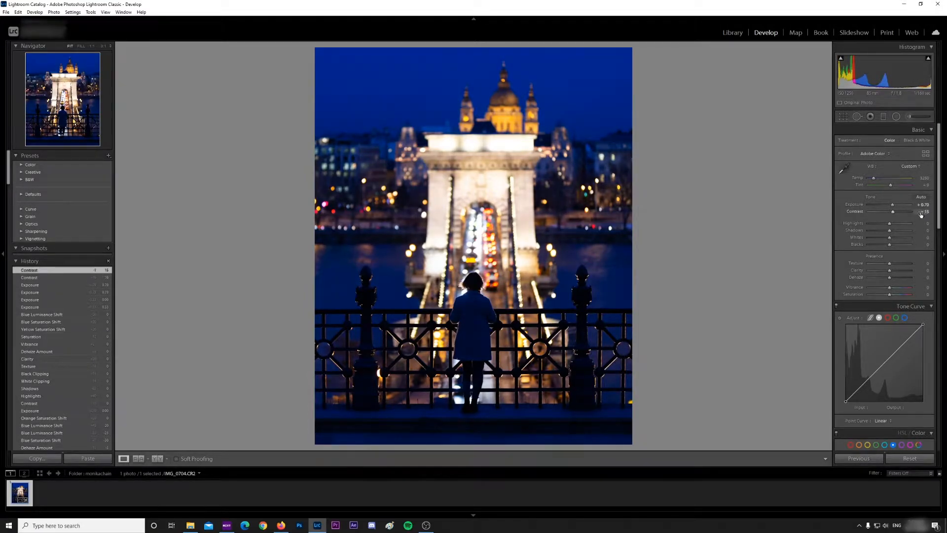
Lower the photo's highlights to -40
{"action": "left_click_drag", "start_coordinate": [891, 227], "coordinate": [883, 224]}
{"action": "left_click", "coordinate": [927, 223]}
{"action": "type", "text": "-40"}
{"action": "key", "text": "Return"}
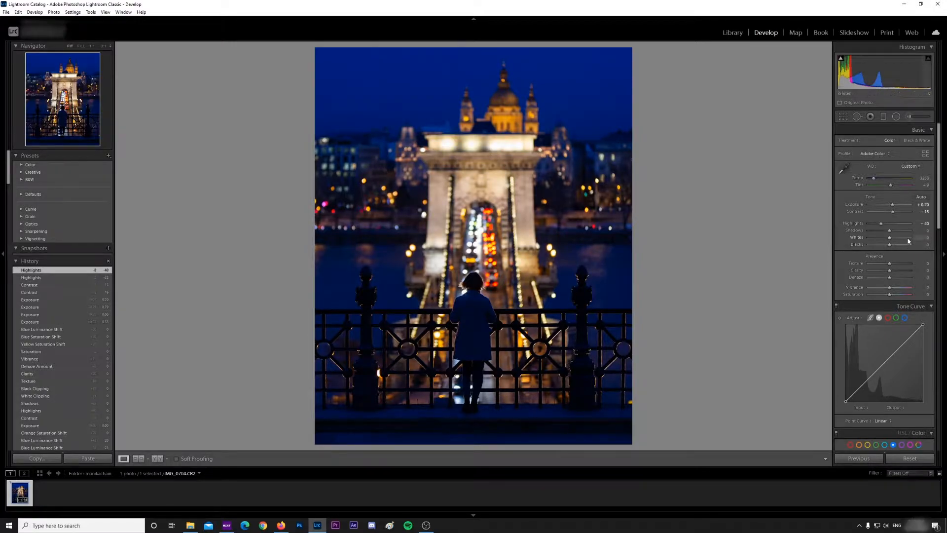
Try out different shadow strengths and set the shadows to +60
{"action": "left_click", "coordinate": [921, 230]}
{"action": "left_click_drag", "start_coordinate": [890, 231], "coordinate": [912, 229]}
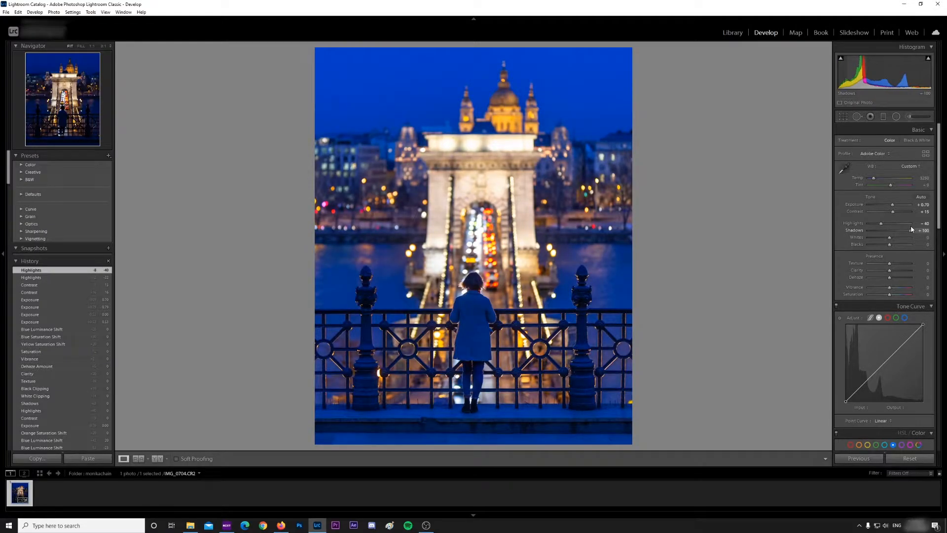
{"action": "mouse_move", "coordinate": [911, 229]}
{"action": "left_mouse_down"}
{"action": "mouse_move", "coordinate": [892, 229]}
{"action": "mouse_move", "coordinate": [900, 231]}
{"action": "left_mouse_up"}
{"action": "left_click", "coordinate": [919, 231]}
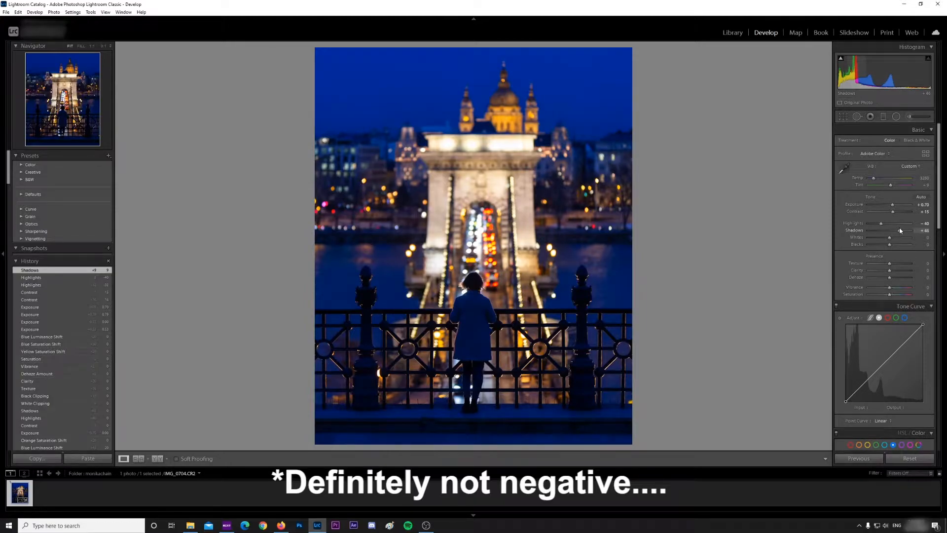
{"action": "left_click", "coordinate": [921, 230]}
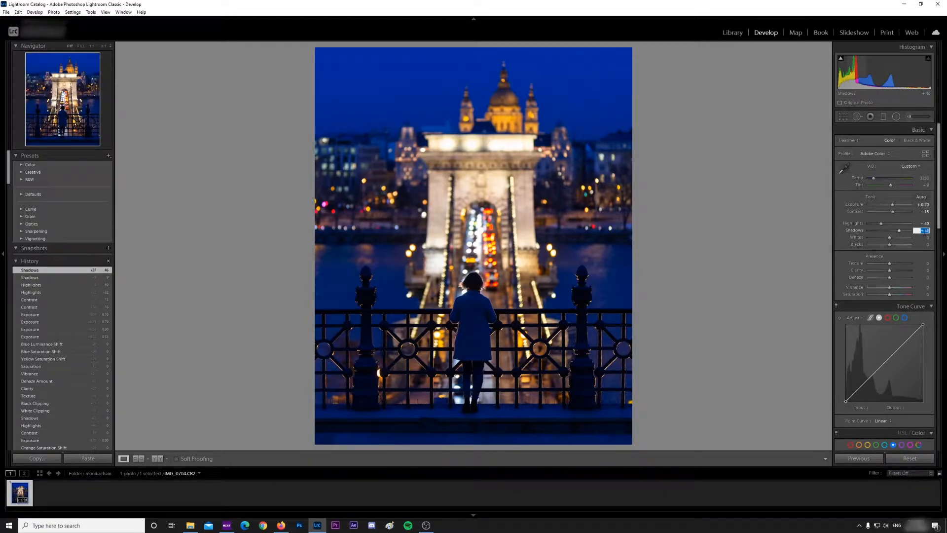
{"action": "type", "text": "60"}
{"action": "key", "text": "Return"}
Set the whites to +14 and the blacks to -15
{"action": "left_click_drag", "start_coordinate": [890, 241], "coordinate": [887, 248]}
{"action": "left_click", "coordinate": [916, 245]}
{"action": "type", "text": "-15"}
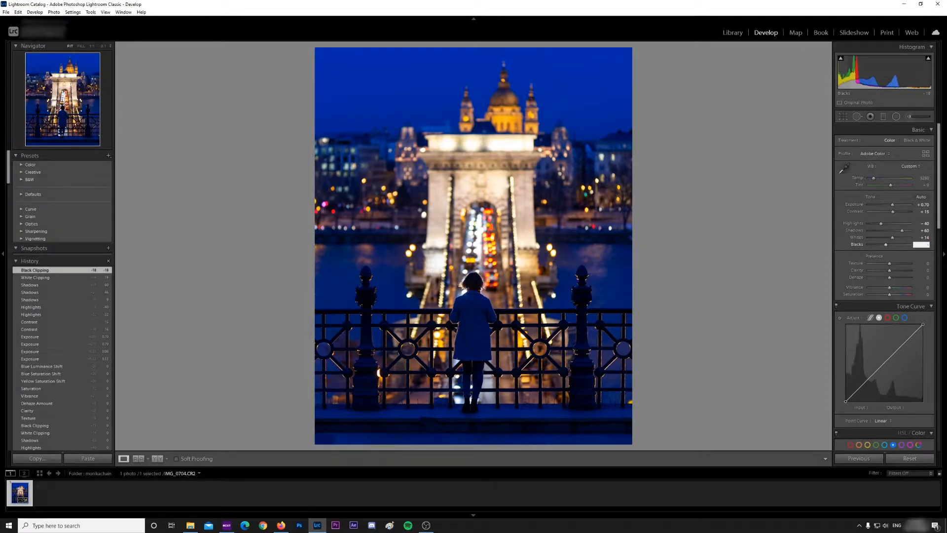
{"action": "key", "text": "Return"}
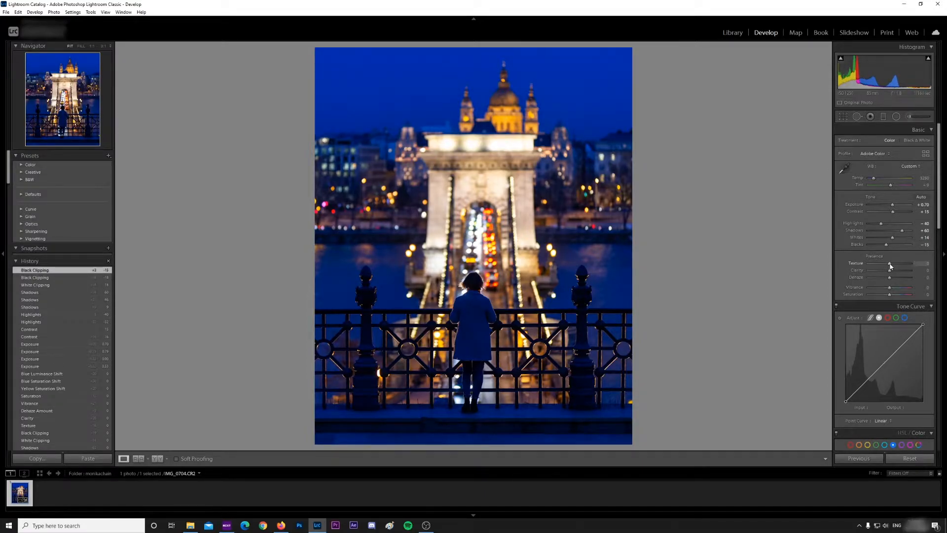
Raise the photo's texture to +15
{"action": "left_click_drag", "start_coordinate": [891, 266], "coordinate": [899, 265]}
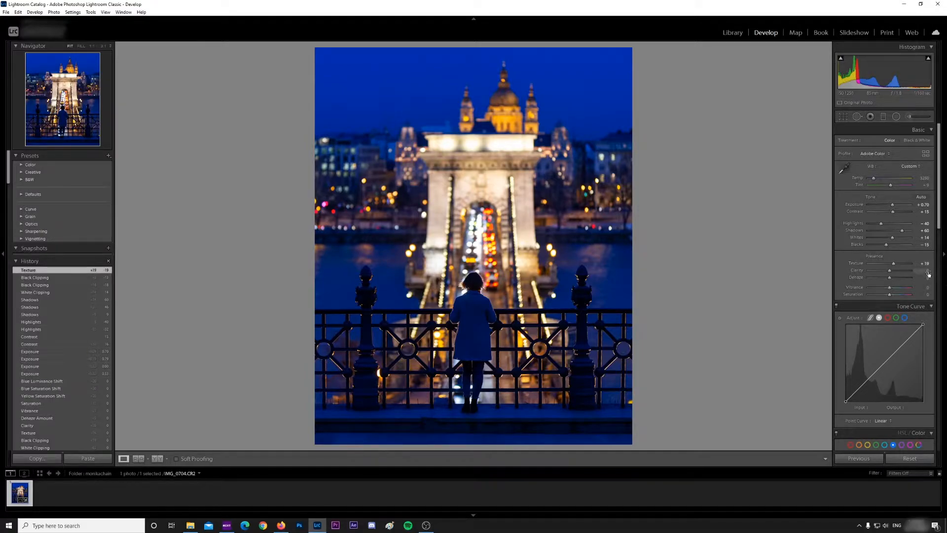
{"action": "left_click", "coordinate": [916, 266]}
{"action": "type", "text": "15"}
{"action": "key", "text": "Return"}
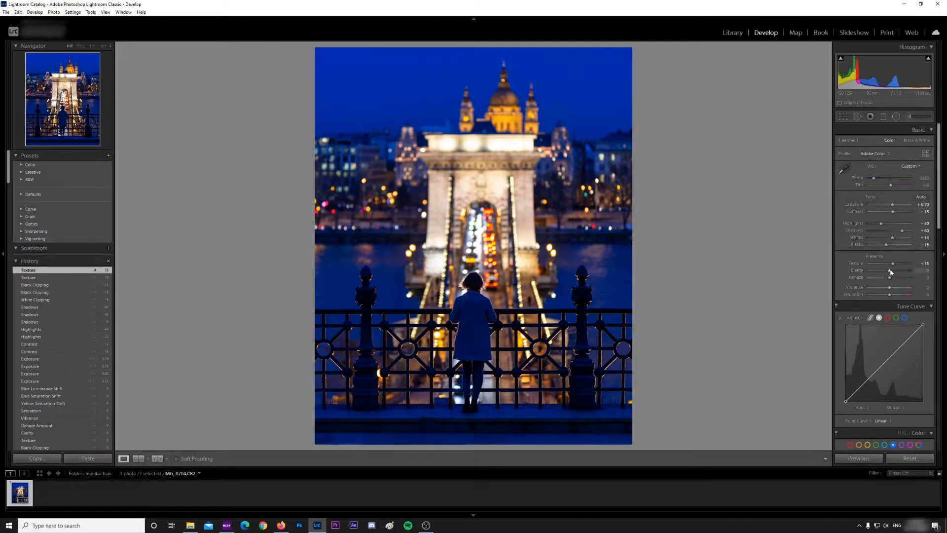
Soften the photo by setting the clarity to -19
{"action": "left_click_drag", "start_coordinate": [891, 272], "coordinate": [877, 271]}
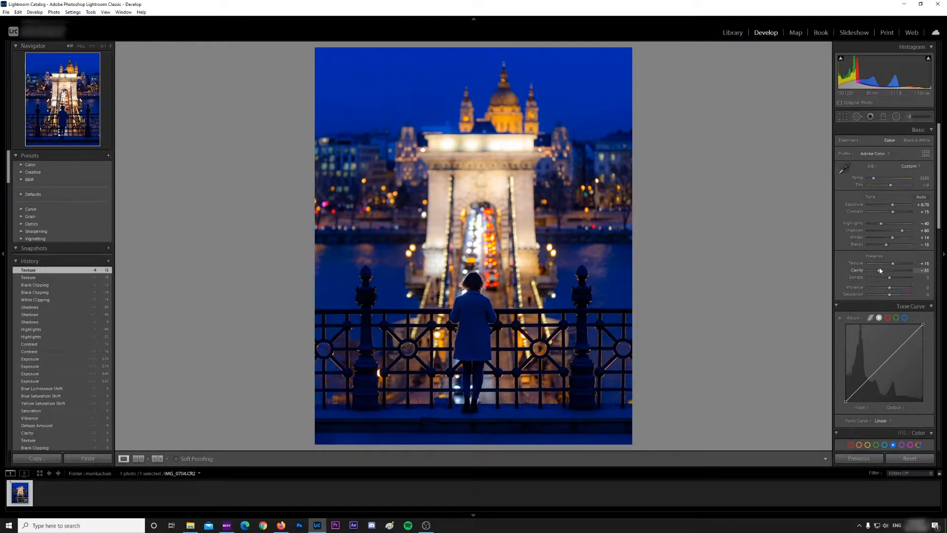
{"action": "left_click_drag", "start_coordinate": [882, 271], "coordinate": [882, 271]}
{"action": "left_click", "coordinate": [923, 270]}
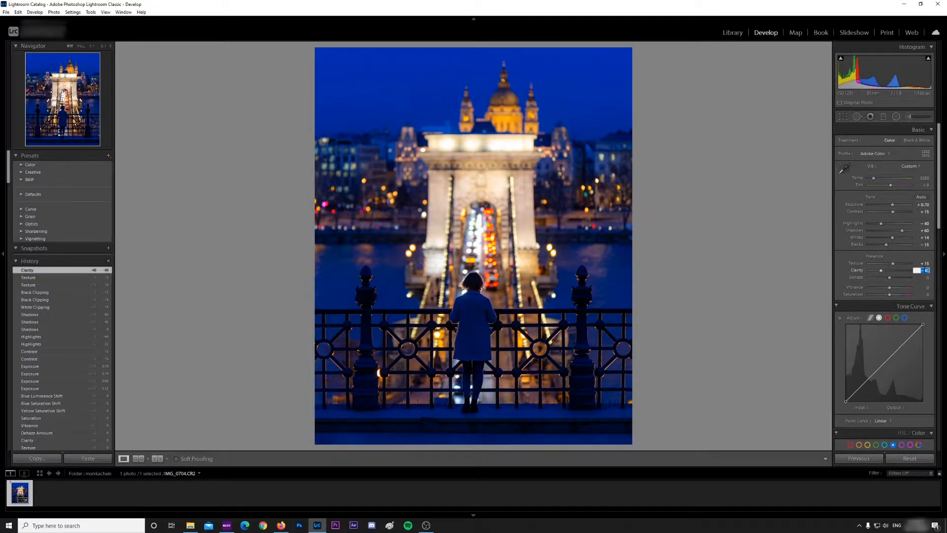
{"action": "type", "text": "-"}
{"action": "type", "text": "15"}
{"action": "key", "text": "Return"}
{"action": "key", "text": "Return"}
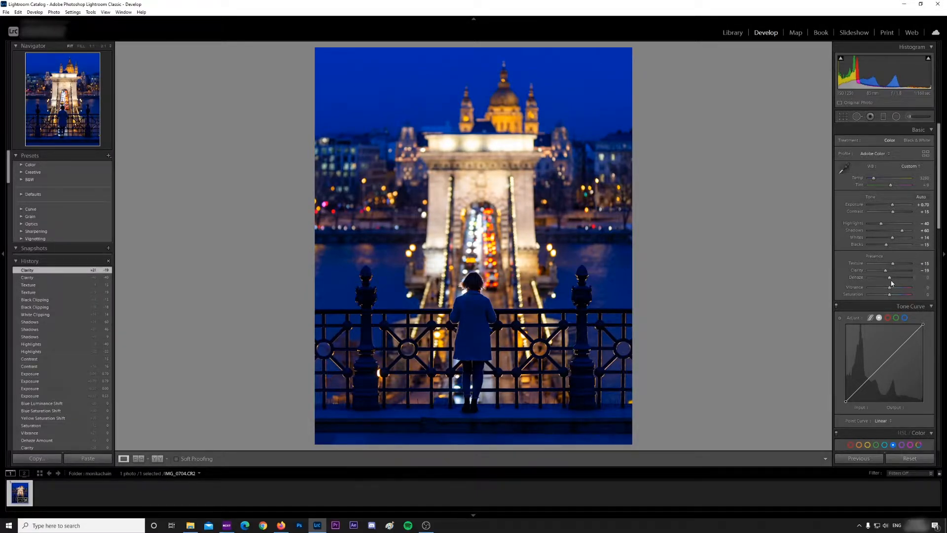
Set dehaze to -5, vibrance to -20 and saturation to +10
{"action": "left_click_drag", "start_coordinate": [892, 277], "coordinate": [890, 277]}
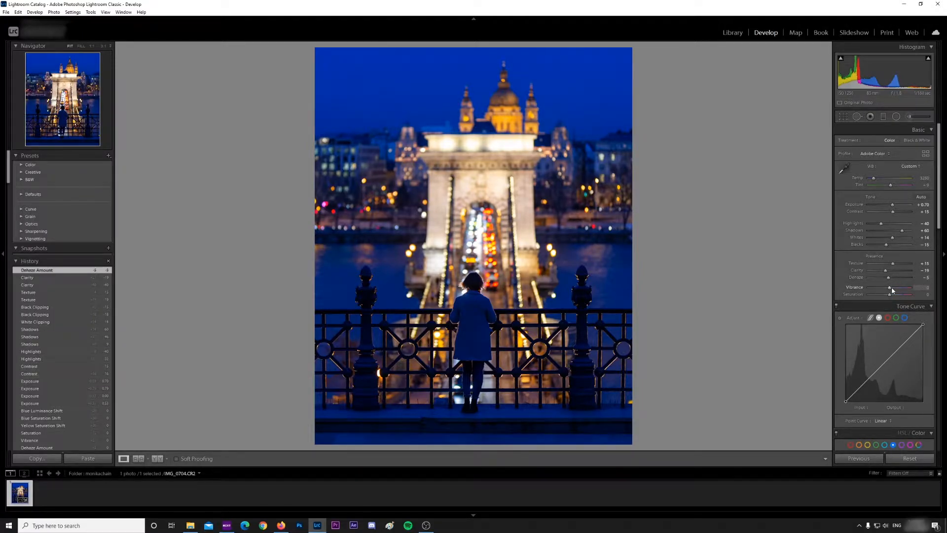
{"action": "mouse_move", "coordinate": [891, 291]}
{"action": "left_mouse_down"}
{"action": "mouse_move", "coordinate": [925, 290]}
{"action": "mouse_move", "coordinate": [892, 295]}
{"action": "left_mouse_up"}
{"action": "left_click", "coordinate": [923, 294]}
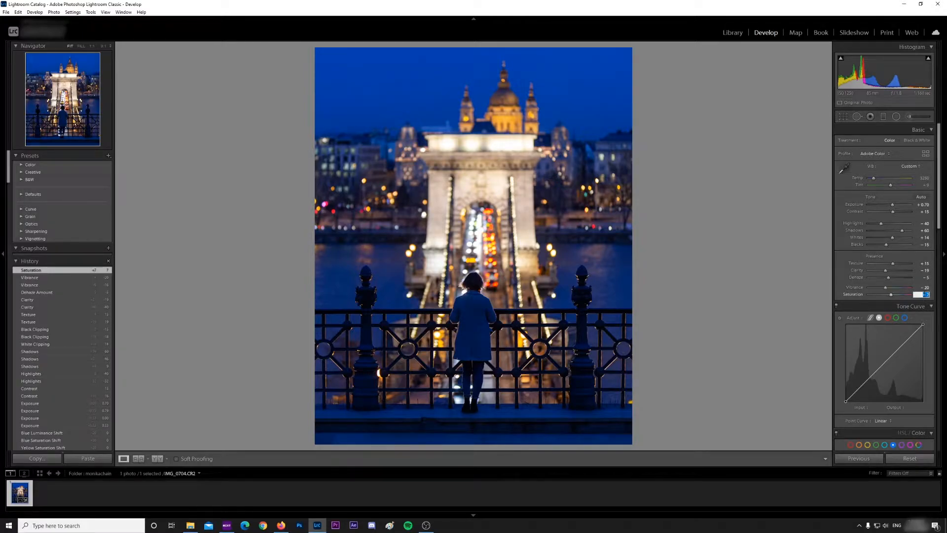
{"action": "type", "text": "10"}
{"action": "key", "text": "Return"}
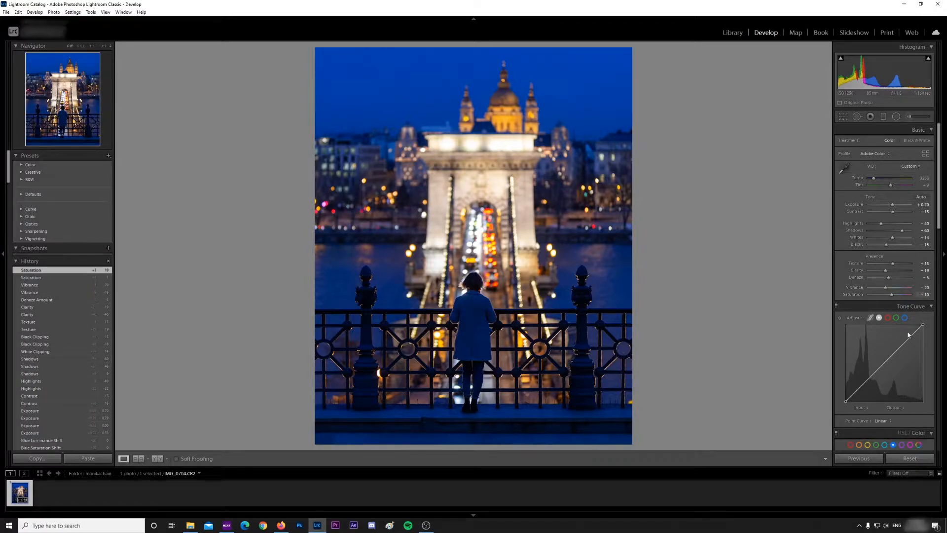
Warm the white balance by setting the colour temperature to 3600
{"action": "scroll", "coordinate": [896, 325], "scroll_direction": "down", "scroll_amount": 5}
{"action": "scroll", "coordinate": [884, 245], "scroll_direction": "up", "scroll_amount": 6}
{"action": "left_click", "coordinate": [922, 179]}
{"action": "type", "text": "3600"}
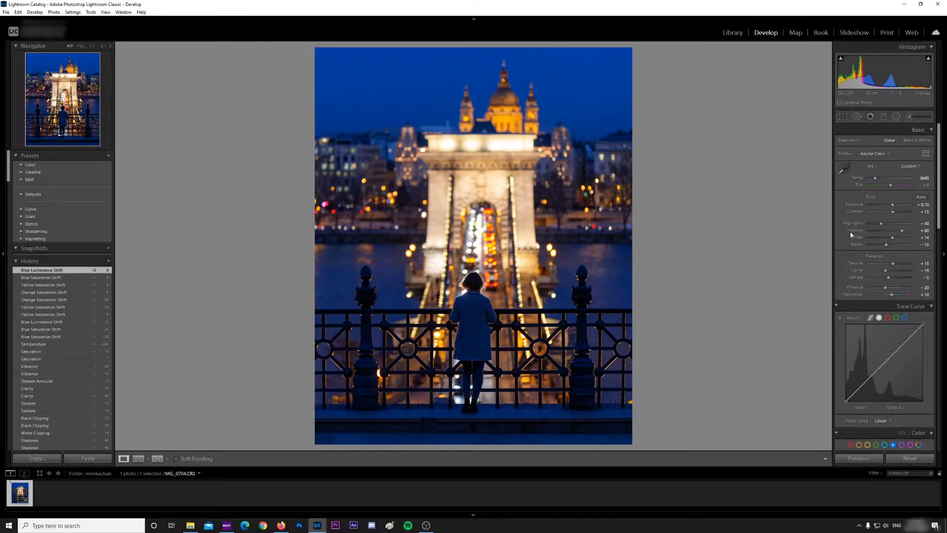
Mute the photo's blues by setting the blue saturation to -35 in the HSL/Color adjustments
{"action": "scroll", "coordinate": [867, 257], "scroll_direction": "down", "scroll_amount": 6}
{"action": "scroll", "coordinate": [867, 257], "scroll_direction": "up", "scroll_amount": 3}
{"action": "scroll", "coordinate": [874, 293], "scroll_direction": "down", "scroll_amount": 2}
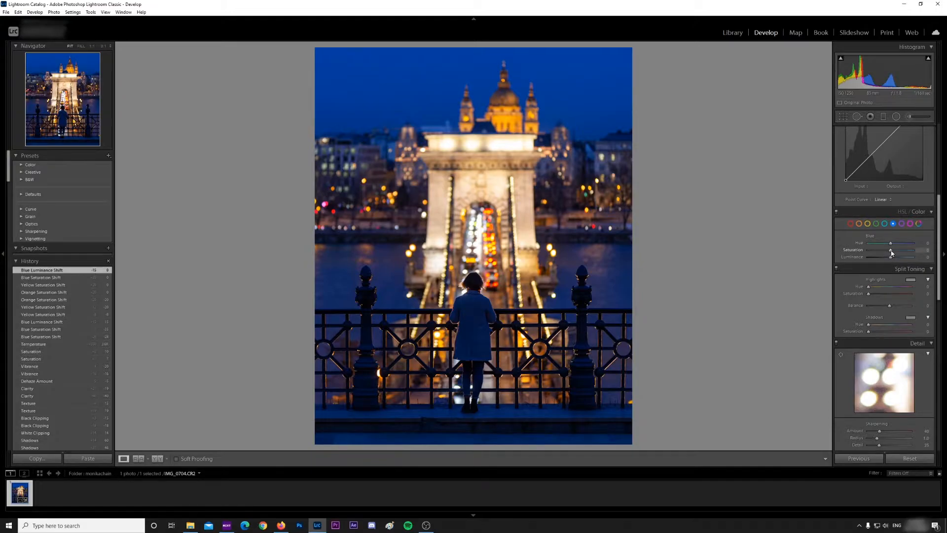
{"action": "left_click_drag", "start_coordinate": [891, 252], "coordinate": [885, 255]}
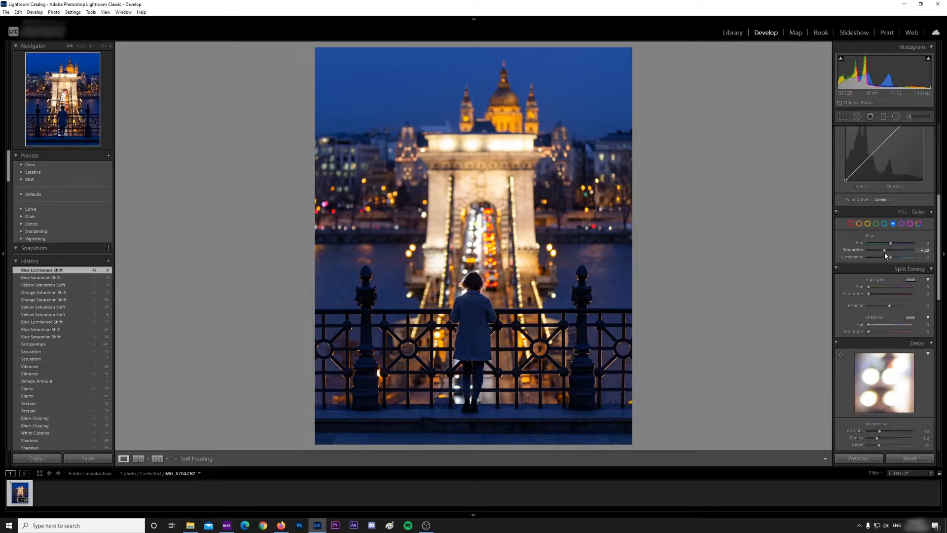
{"action": "left_click", "coordinate": [923, 250]}
{"action": "type", "text": "-35"}
{"action": "key", "text": "Return"}
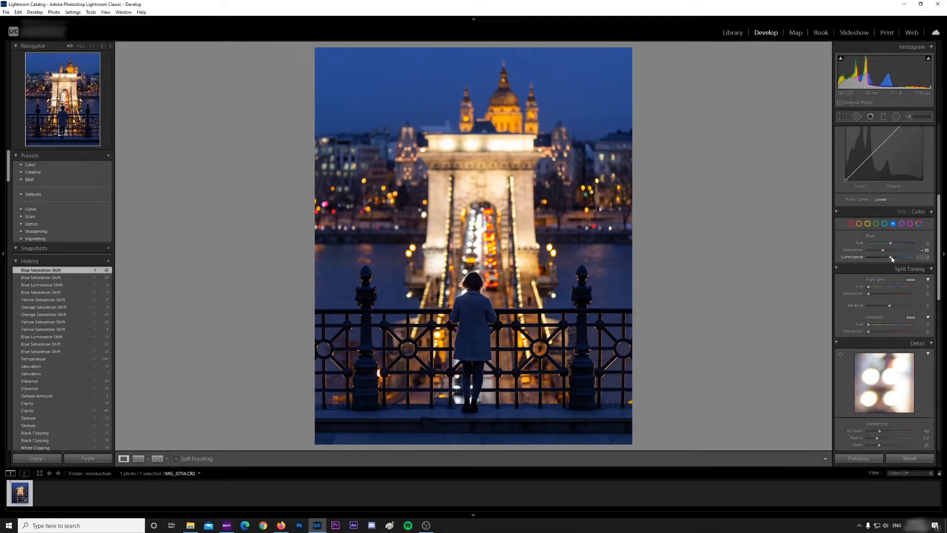
Set the luminance of the blues to 15
{"action": "mouse_move", "coordinate": [893, 259]}
{"action": "left_mouse_down"}
{"action": "mouse_move", "coordinate": [899, 264]}
{"action": "mouse_move", "coordinate": [887, 260]}
{"action": "left_mouse_up"}
{"action": "left_click", "coordinate": [928, 257]}
{"action": "type", "text": "15"}
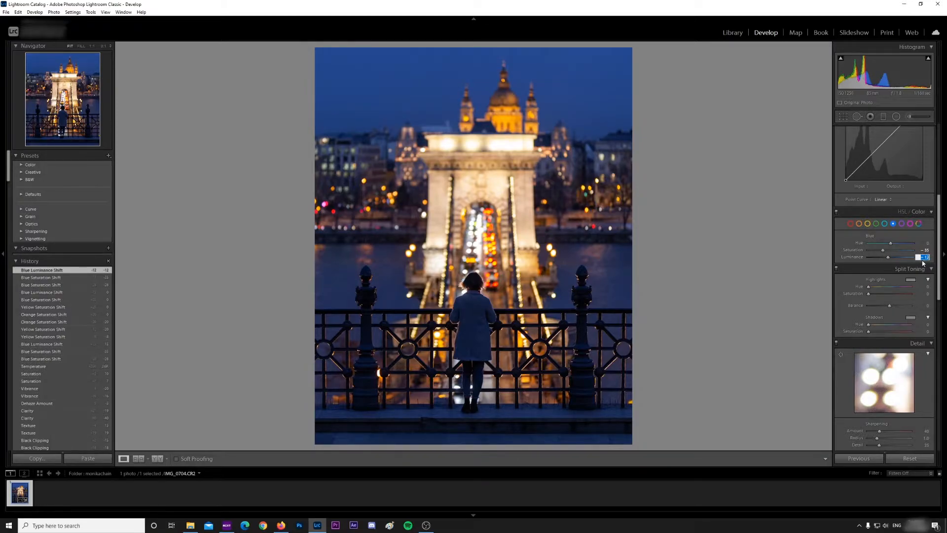
{"action": "key", "text": "Return"}
Slightly lower the saturation of the yellows and the oranges
{"action": "left_click", "coordinate": [868, 225]}
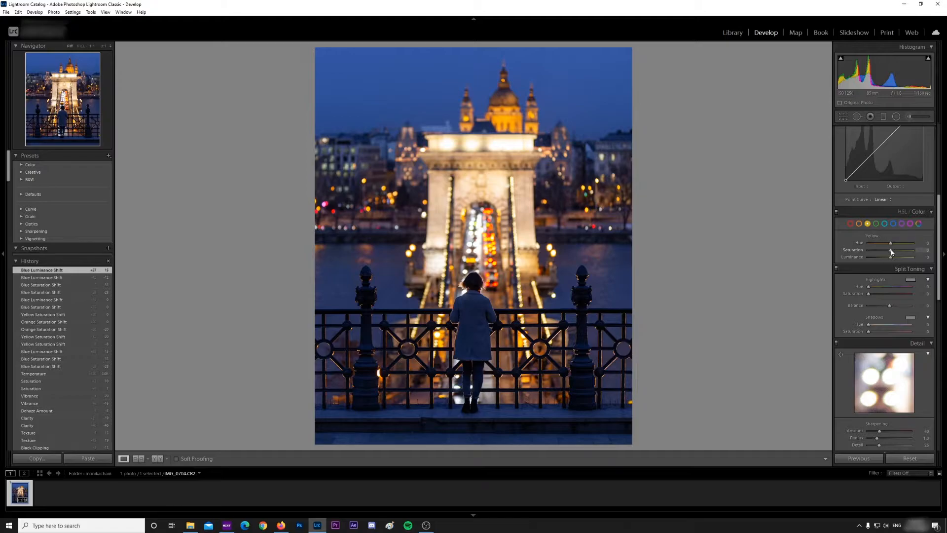
{"action": "left_click_drag", "start_coordinate": [889, 253], "coordinate": [889, 253]}
{"action": "left_click", "coordinate": [860, 223]}
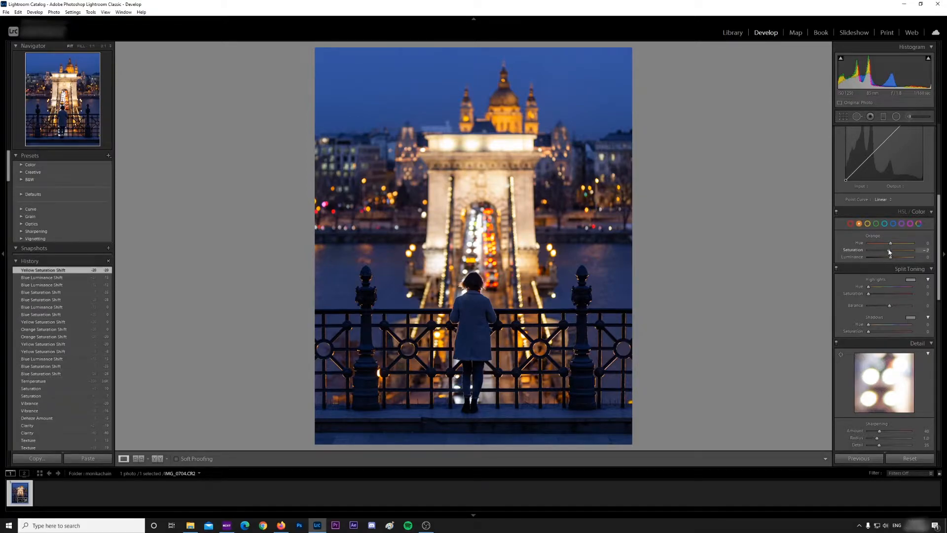
{"action": "left_click_drag", "start_coordinate": [885, 249], "coordinate": [887, 250]}
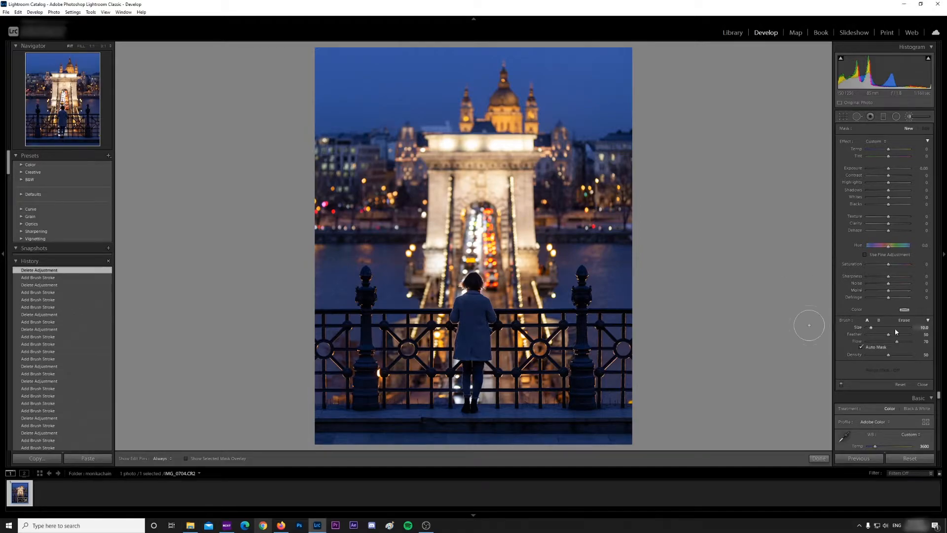
Start an adjustment brush mask on the bridge tower with feather 0 and Auto Mask, and show the mask overlay
{"action": "left_click_drag", "start_coordinate": [889, 335], "coordinate": [874, 342]}
{"action": "scroll", "coordinate": [519, 188], "scroll_direction": "up", "scroll_amount": 3}
{"action": "scroll", "coordinate": [517, 190], "scroll_direction": "down", "scroll_amount": 3}
{"action": "left_click", "coordinate": [506, 193]}
{"action": "left_click", "coordinate": [507, 193]}
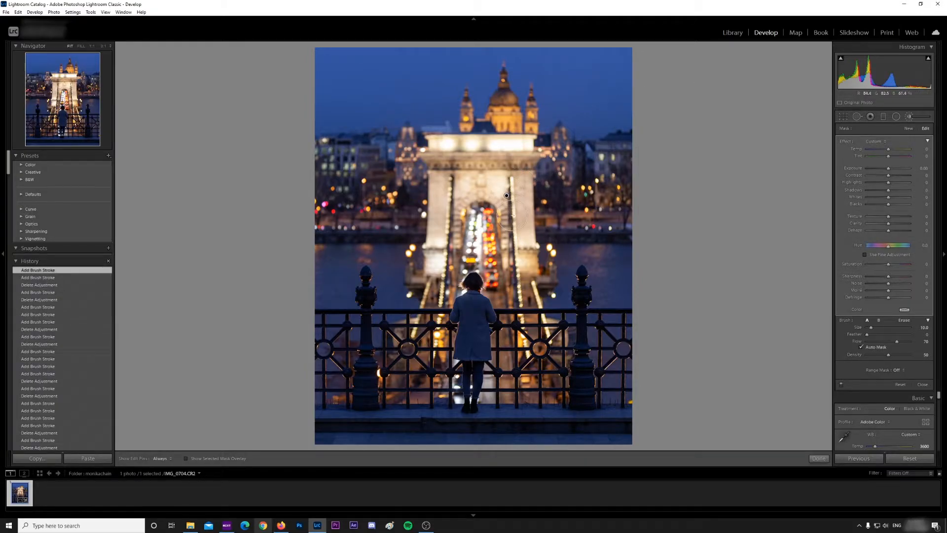
{"action": "key", "text": "o"}
{"action": "key", "text": "h"}
Paint the brush mask over the whole bridge, covering both towers, the upper ledge, the arch and the roadway behind the woman
{"action": "left_click_drag", "start_coordinate": [519, 190], "coordinate": [525, 254]}
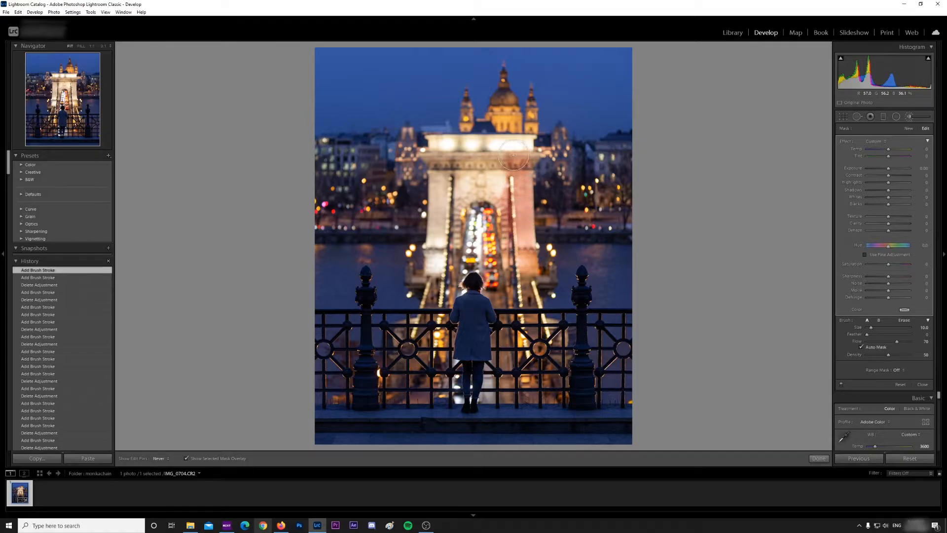
{"action": "mouse_move", "coordinate": [483, 155]}
{"action": "left_mouse_down"}
{"action": "mouse_move", "coordinate": [489, 218]}
{"action": "mouse_move", "coordinate": [495, 171]}
{"action": "mouse_move", "coordinate": [486, 214]}
{"action": "left_mouse_up"}
{"action": "key", "text": "h"}
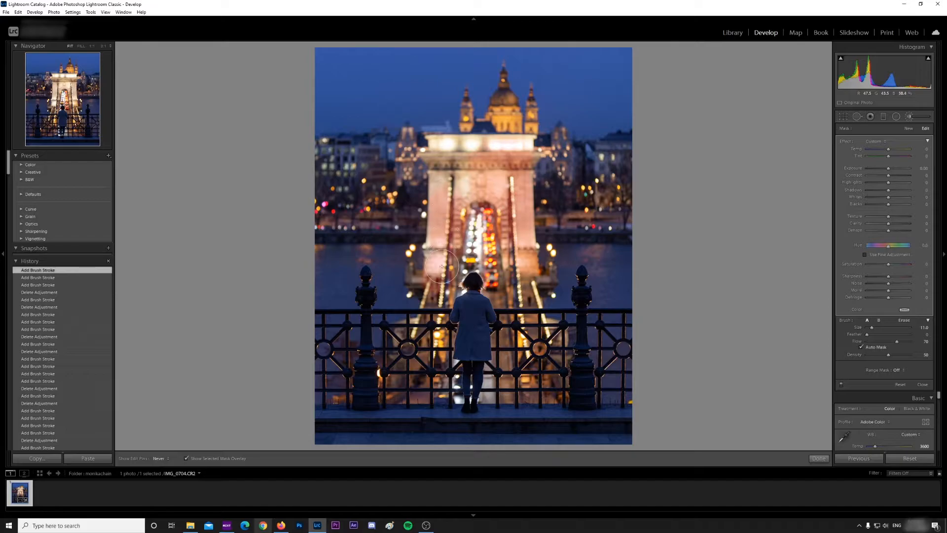
{"action": "left_click_drag", "start_coordinate": [449, 187], "coordinate": [440, 158]}
{"action": "scroll", "coordinate": [435, 293], "scroll_direction": "down", "scroll_amount": 4}
{"action": "mouse_move", "coordinate": [436, 295]}
{"action": "left_mouse_down"}
{"action": "mouse_move", "coordinate": [454, 243]}
{"action": "mouse_move", "coordinate": [453, 273]}
{"action": "mouse_move", "coordinate": [474, 266]}
{"action": "mouse_move", "coordinate": [454, 282]}
{"action": "mouse_move", "coordinate": [490, 279]}
{"action": "left_mouse_up"}
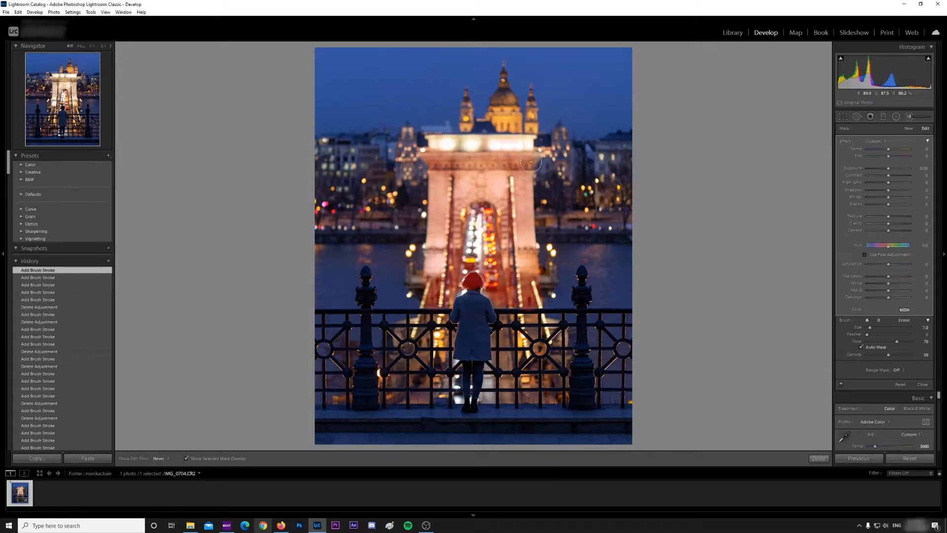
{"action": "left_click_drag", "start_coordinate": [524, 164], "coordinate": [435, 145]}
{"action": "scroll", "coordinate": [438, 289], "scroll_direction": "down", "scroll_amount": 1}
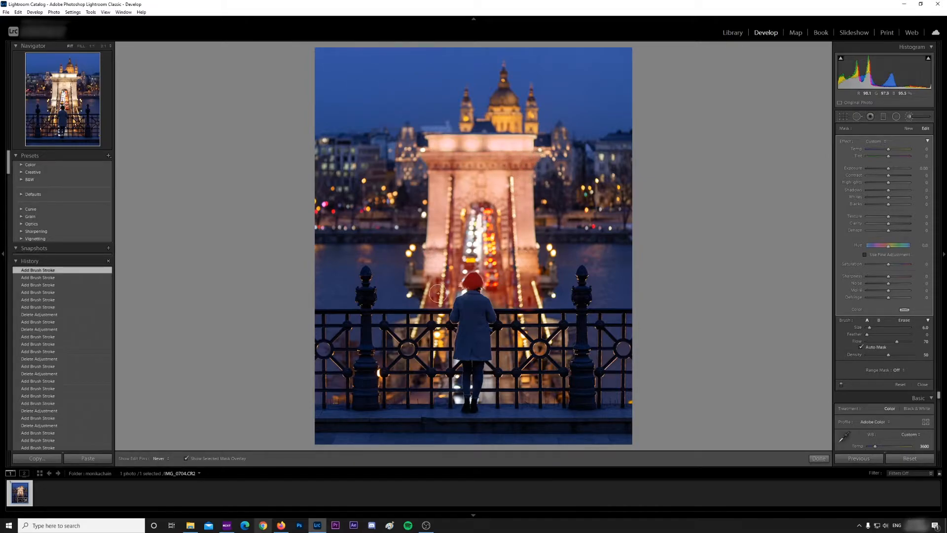
{"action": "left_click", "coordinate": [480, 234]}
{"action": "left_click", "coordinate": [495, 286]}
{"action": "left_click_drag", "start_coordinate": [466, 283], "coordinate": [479, 286]}
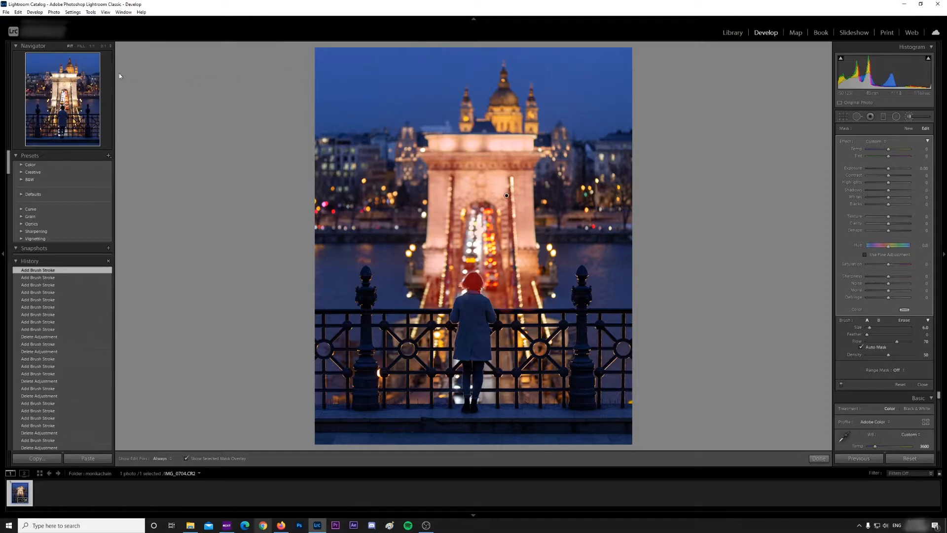
Erase the bridge mask from the woman's hair and neck, working at close zoom
{"action": "key", "text": "z"}
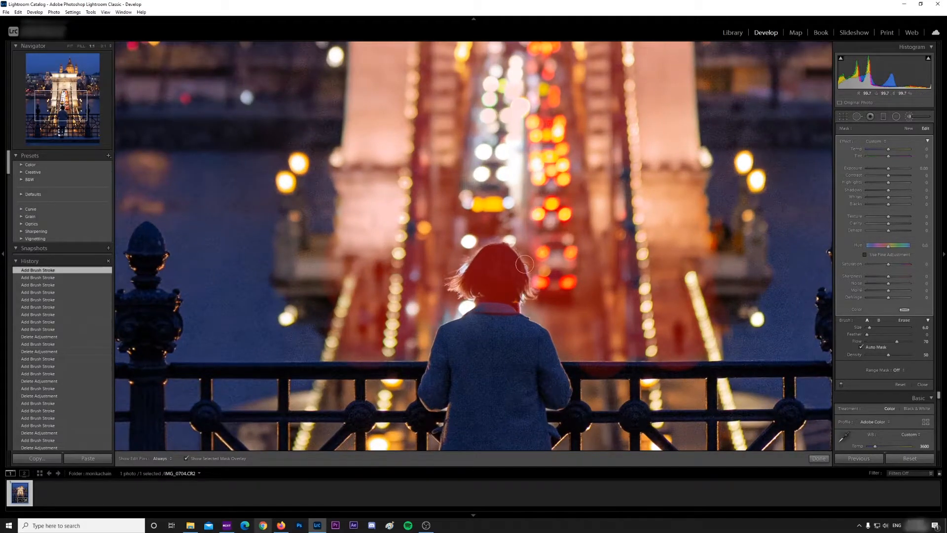
{"action": "key", "text": "alt"}
{"action": "left_click_drag", "start_coordinate": [498, 270], "coordinate": [501, 305]}
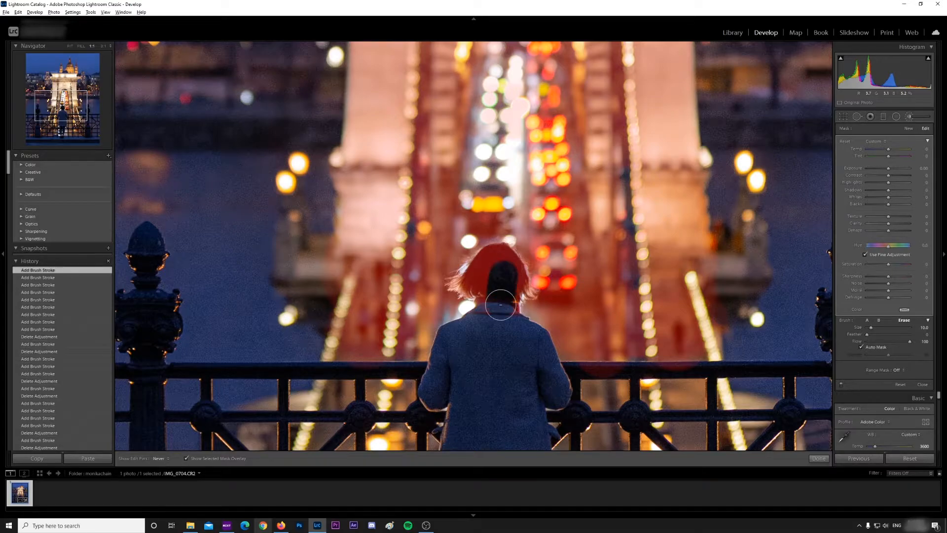
{"action": "scroll", "coordinate": [500, 297], "scroll_direction": "down", "scroll_amount": 3}
{"action": "mouse_move", "coordinate": [493, 310]}
{"action": "left_mouse_down"}
{"action": "mouse_move", "coordinate": [485, 270]}
{"action": "mouse_move", "coordinate": [473, 289]}
{"action": "mouse_move", "coordinate": [460, 285]}
{"action": "mouse_move", "coordinate": [470, 286]}
{"action": "mouse_move", "coordinate": [498, 251]}
{"action": "mouse_move", "coordinate": [510, 263]}
{"action": "mouse_move", "coordinate": [502, 266]}
{"action": "mouse_move", "coordinate": [523, 269]}
{"action": "mouse_move", "coordinate": [523, 288]}
{"action": "left_mouse_up"}
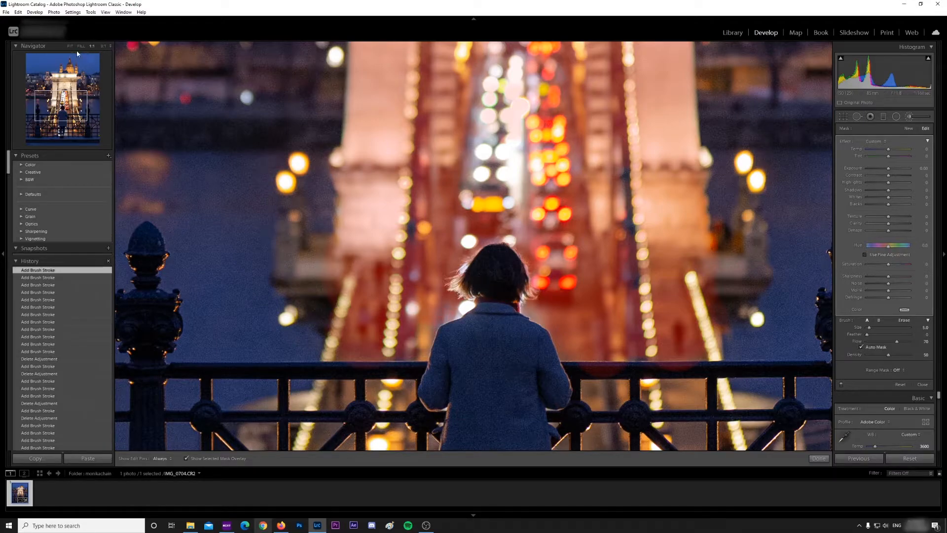
{"action": "left_click", "coordinate": [70, 45]}
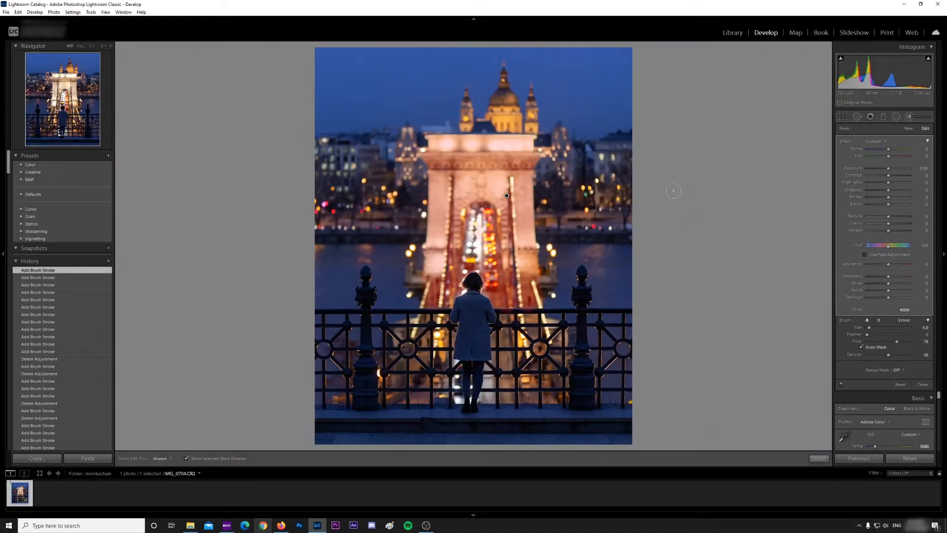
Hide the mask overlay and set the bridge mask's exposure to 0.25
{"action": "key", "text": "h"}
{"action": "key", "text": "h"}
{"action": "key", "text": "o"}
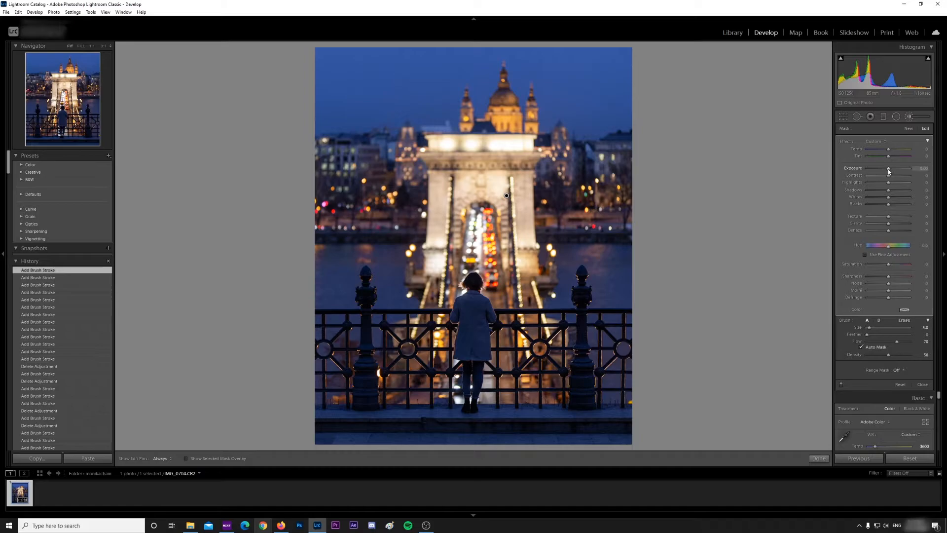
{"action": "left_click_drag", "start_coordinate": [889, 171], "coordinate": [890, 172]}
{"action": "left_click", "coordinate": [921, 169]}
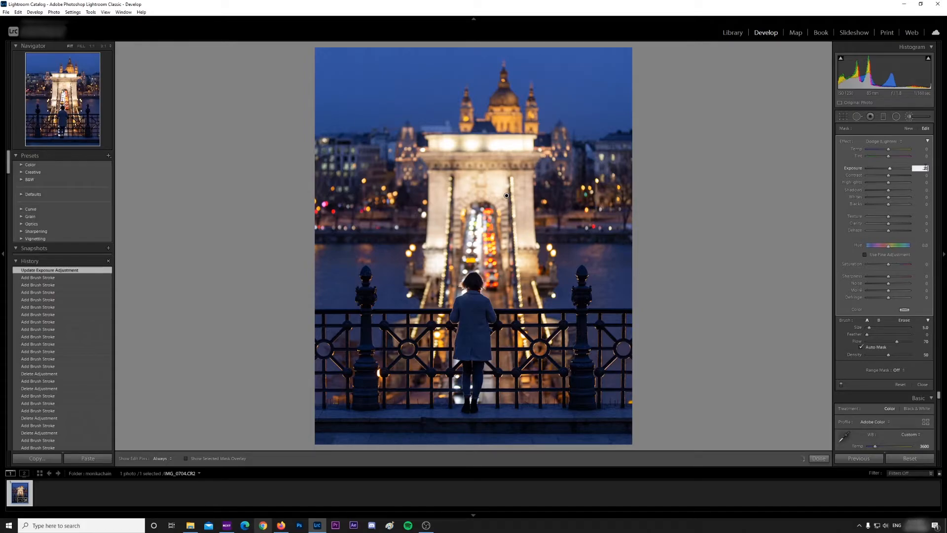
{"action": "type", "text": ".25"}
{"action": "key", "text": "Return"}
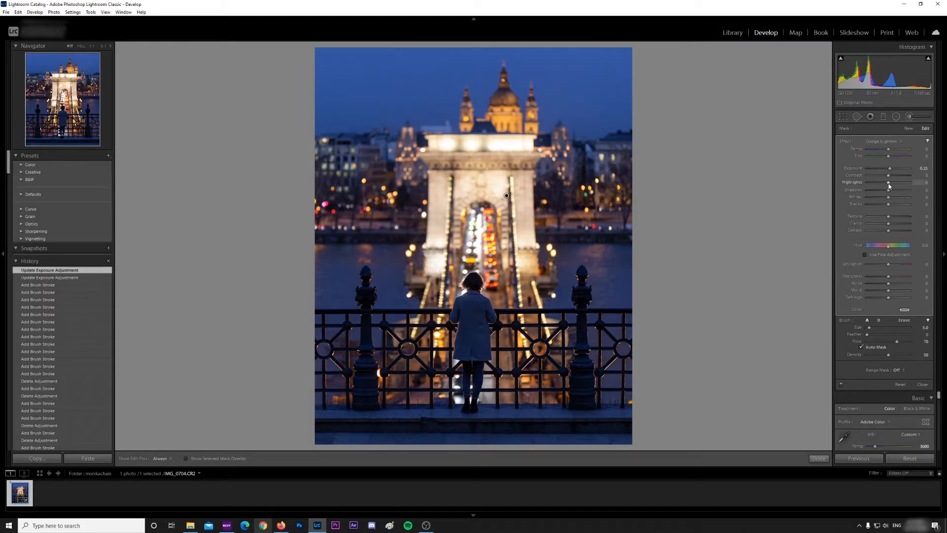
Lower the bridge mask's highlights to -18
{"action": "left_click_drag", "start_coordinate": [890, 184], "coordinate": [885, 184]}
{"action": "left_click", "coordinate": [922, 182]}
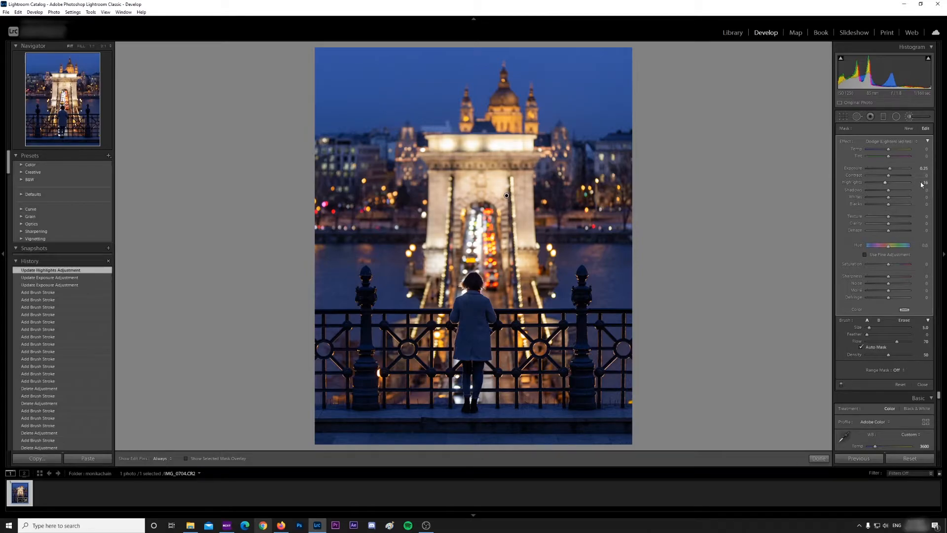
{"action": "type", "text": "0"}
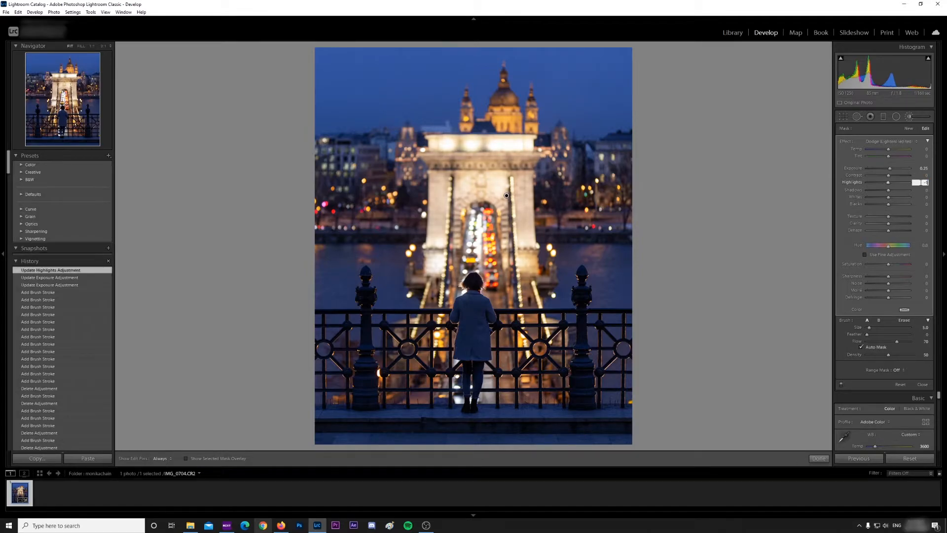
{"action": "key", "text": "Return"}
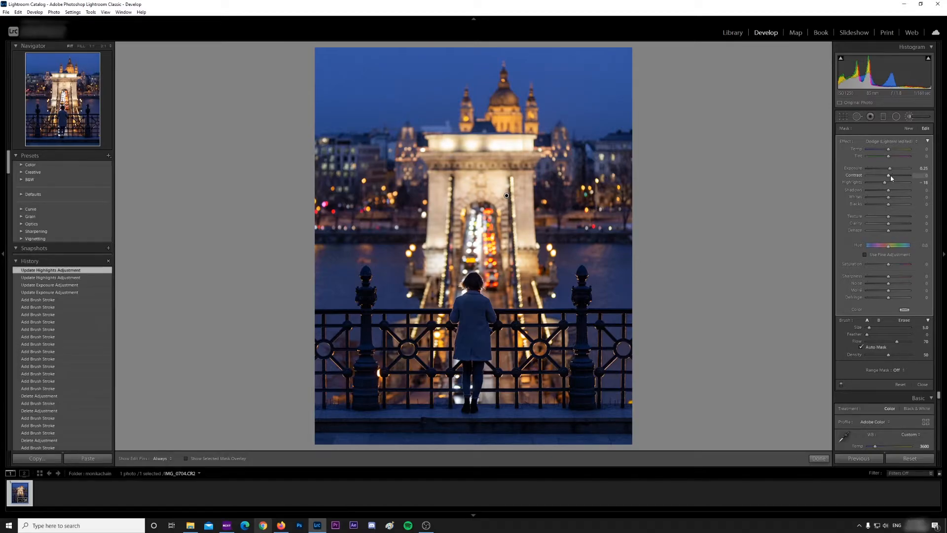
Set both the contrast and the clarity of the bridge mask to 10
{"action": "left_click_drag", "start_coordinate": [890, 175], "coordinate": [893, 174]}
{"action": "left_click", "coordinate": [925, 177]}
{"action": "type", "text": "10"}
{"action": "key", "text": "Return"}
{"action": "left_click", "coordinate": [925, 223]}
{"action": "type", "text": "10"}
{"action": "key", "text": "Return"}
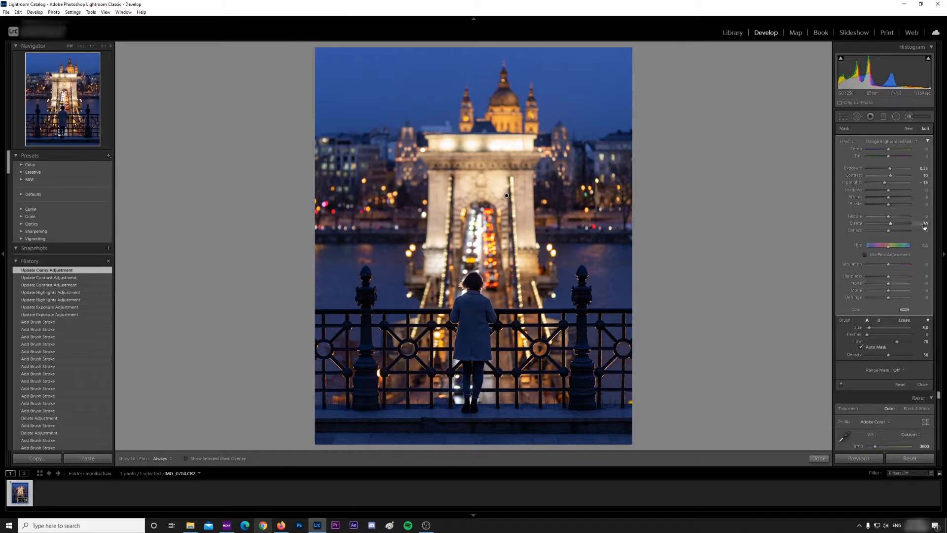
Toggle the brush adjustments off and on to compare the bridge before and after
{"action": "left_click", "coordinate": [843, 385]}
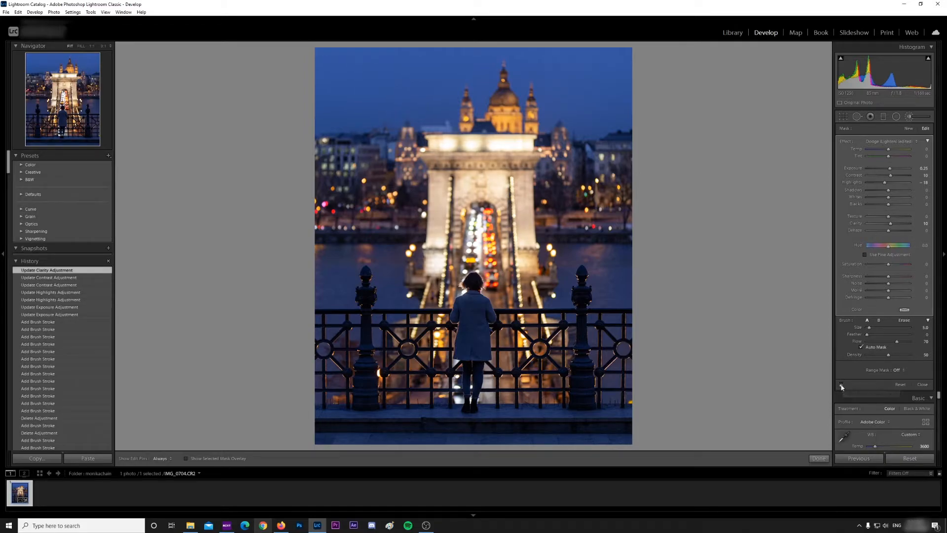
{"action": "left_click", "coordinate": [842, 385]}
{"action": "left_click", "coordinate": [842, 385]}
{"action": "left_click", "coordinate": [842, 385]}
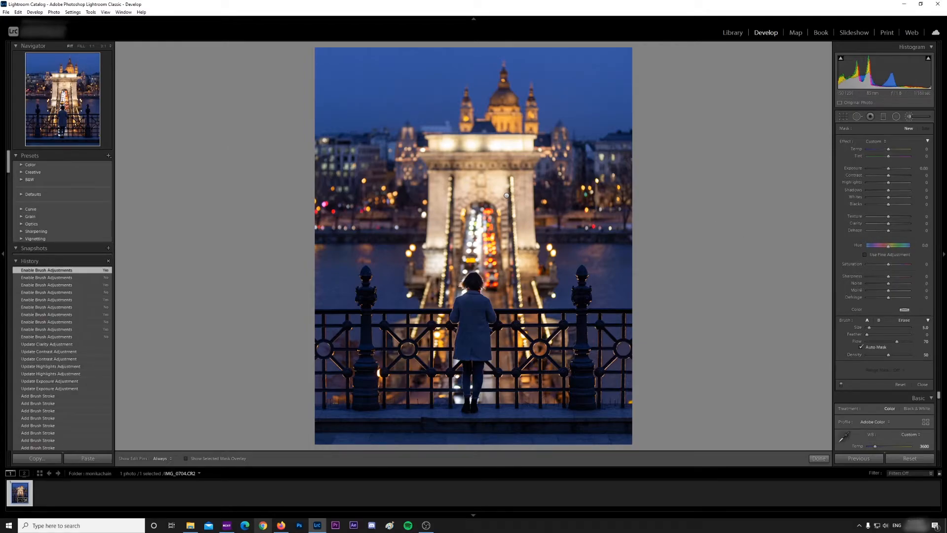
Create a new brush mask on the woman and paint over her coat with the mask overlay shown
{"action": "left_click_drag", "start_coordinate": [60, 113], "coordinate": [58, 117]}
{"action": "scroll", "coordinate": [545, 218], "scroll_direction": "up", "scroll_amount": 1}
{"action": "left_click", "coordinate": [507, 226]}
{"action": "scroll", "coordinate": [531, 237], "scroll_direction": "up", "scroll_amount": 3}
{"action": "left_click_drag", "start_coordinate": [532, 242], "coordinate": [526, 275]}
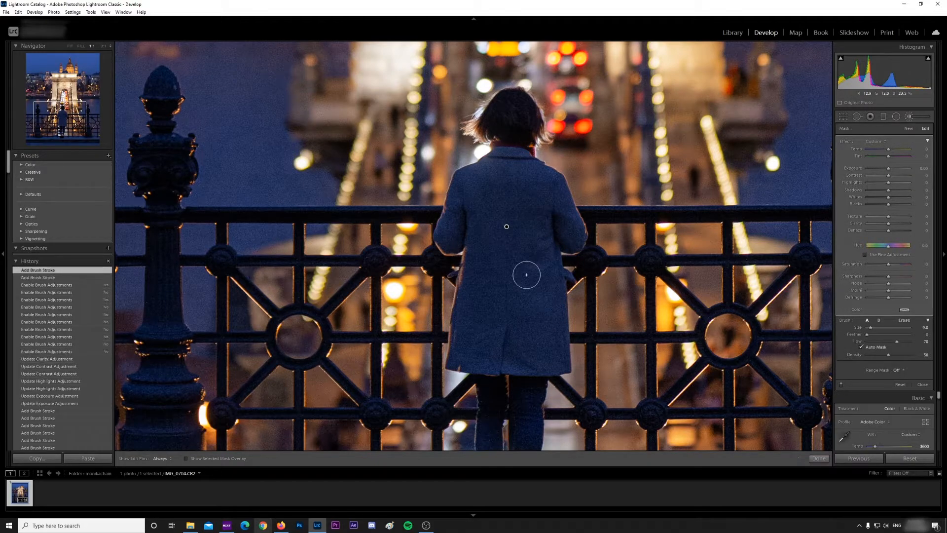
{"action": "key", "text": "o"}
{"action": "scroll", "coordinate": [523, 270], "scroll_direction": "up", "scroll_amount": 4}
{"action": "key", "text": "h"}
{"action": "mouse_move", "coordinate": [520, 277]}
{"action": "left_mouse_down"}
{"action": "mouse_move", "coordinate": [512, 225]}
{"action": "mouse_move", "coordinate": [500, 242]}
{"action": "mouse_move", "coordinate": [483, 235]}
{"action": "mouse_move", "coordinate": [480, 214]}
{"action": "mouse_move", "coordinate": [489, 125]}
{"action": "mouse_move", "coordinate": [505, 135]}
{"action": "mouse_move", "coordinate": [500, 122]}
{"action": "mouse_move", "coordinate": [478, 131]}
{"action": "mouse_move", "coordinate": [504, 98]}
{"action": "mouse_move", "coordinate": [522, 105]}
{"action": "mouse_move", "coordinate": [520, 96]}
{"action": "mouse_move", "coordinate": [535, 124]}
{"action": "mouse_move", "coordinate": [551, 362]}
{"action": "mouse_move", "coordinate": [560, 364]}
{"action": "mouse_move", "coordinate": [555, 284]}
{"action": "mouse_move", "coordinate": [517, 363]}
{"action": "left_mouse_up"}
{"action": "scroll", "coordinate": [489, 126], "scroll_direction": "down", "scroll_amount": 5}
{"action": "key", "text": "h"}
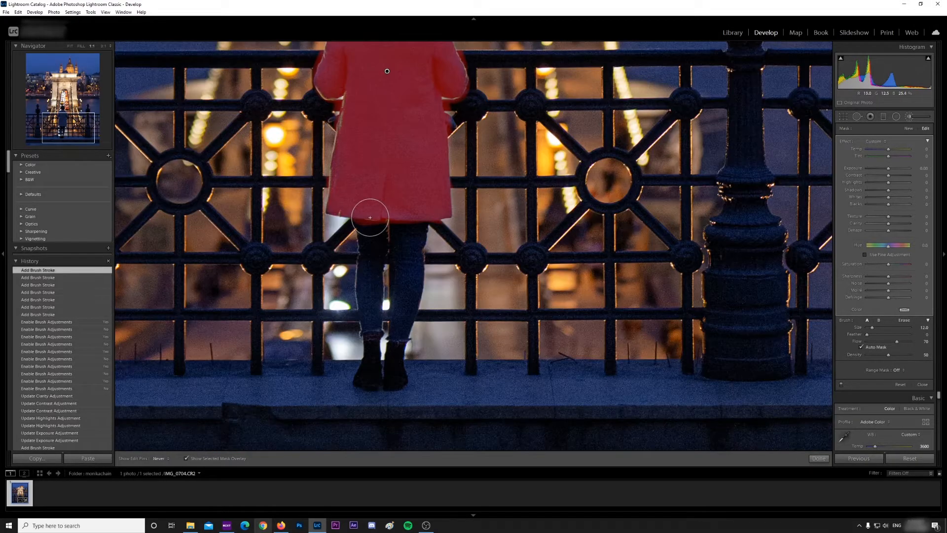
Extend the mask over the woman's legs and erase the spill around her legs and coat edges
{"action": "mouse_move", "coordinate": [370, 216]}
{"action": "left_mouse_down"}
{"action": "mouse_move", "coordinate": [402, 214]}
{"action": "mouse_move", "coordinate": [402, 340]}
{"action": "left_mouse_up"}
{"action": "mouse_move", "coordinate": [369, 227]}
{"action": "left_mouse_down"}
{"action": "mouse_move", "coordinate": [368, 307]}
{"action": "mouse_move", "coordinate": [372, 320]}
{"action": "mouse_move", "coordinate": [374, 276]}
{"action": "mouse_move", "coordinate": [377, 319]}
{"action": "mouse_move", "coordinate": [346, 283]}
{"action": "mouse_move", "coordinate": [349, 315]}
{"action": "left_mouse_up"}
{"action": "key", "text": "alt"}
{"action": "scroll", "coordinate": [431, 266], "scroll_direction": "down", "scroll_amount": 2}
{"action": "left_click", "coordinate": [431, 266]}
{"action": "left_click", "coordinate": [431, 265]}
{"action": "left_click_drag", "start_coordinate": [432, 261], "coordinate": [456, 223]}
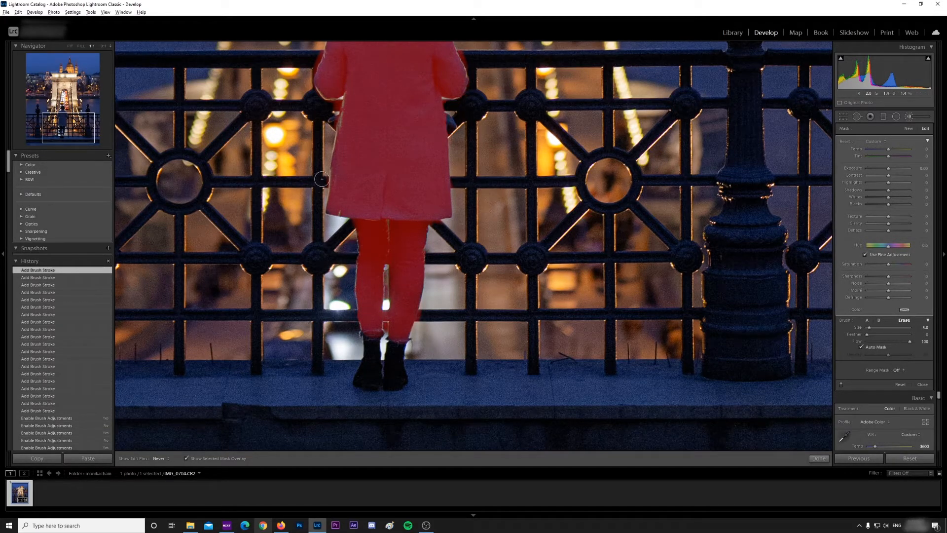
{"action": "mouse_move", "coordinate": [323, 179]}
{"action": "left_mouse_down"}
{"action": "mouse_move", "coordinate": [321, 188]}
{"action": "mouse_move", "coordinate": [335, 106]}
{"action": "left_mouse_up"}
Refine the woman's mask around her arms, shoulders and hair with smaller brush strokes
{"action": "left_click", "coordinate": [63, 115]}
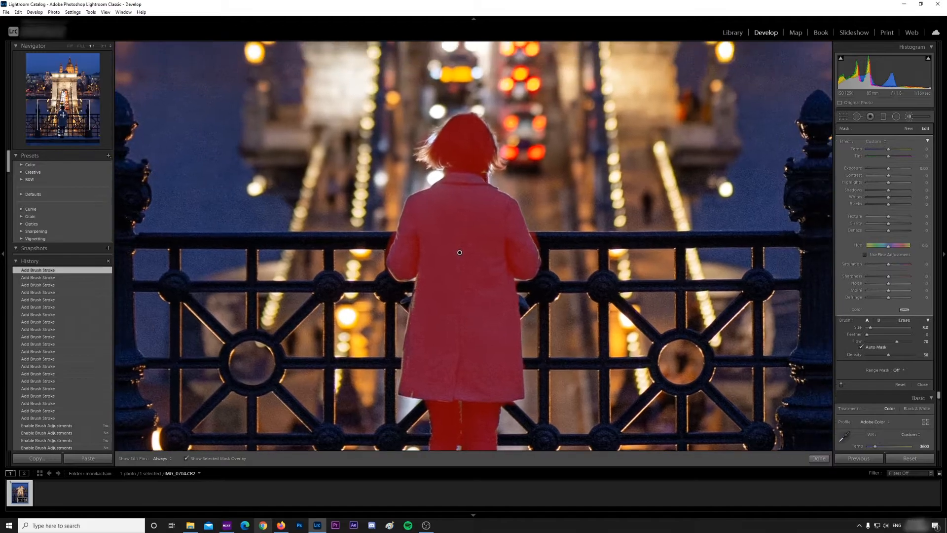
{"action": "left_click_drag", "start_coordinate": [62, 115], "coordinate": [62, 114]}
{"action": "mouse_move", "coordinate": [376, 248]}
{"action": "left_mouse_down"}
{"action": "mouse_move", "coordinate": [373, 282]}
{"action": "mouse_move", "coordinate": [376, 259]}
{"action": "left_mouse_up"}
{"action": "left_click_drag", "start_coordinate": [420, 152], "coordinate": [421, 189]}
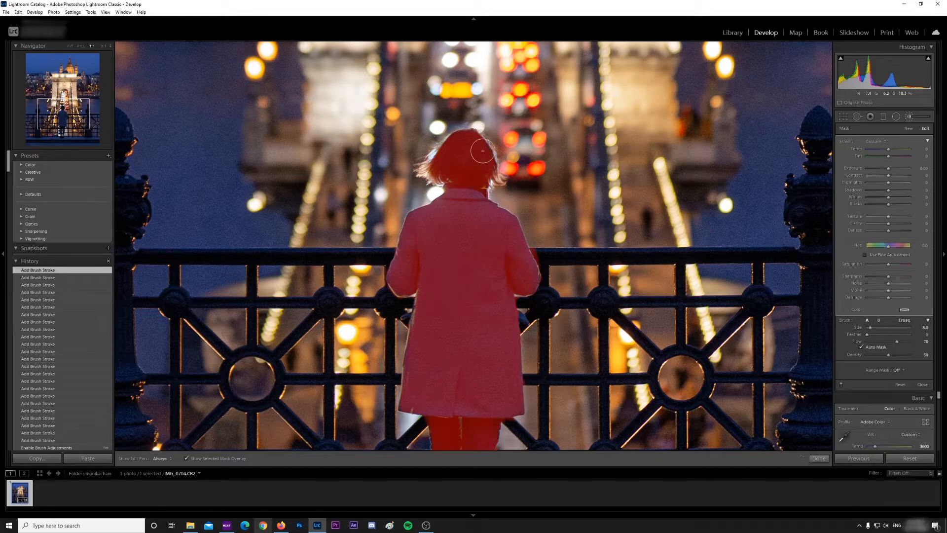
{"action": "scroll", "coordinate": [443, 165], "scroll_direction": "down", "scroll_amount": 2}
{"action": "key", "text": "h"}
{"action": "scroll", "coordinate": [426, 172], "scroll_direction": "down", "scroll_amount": 1}
{"action": "mouse_move", "coordinate": [424, 172]}
{"action": "left_mouse_down"}
{"action": "mouse_move", "coordinate": [460, 172]}
{"action": "mouse_move", "coordinate": [478, 153]}
{"action": "left_mouse_up"}
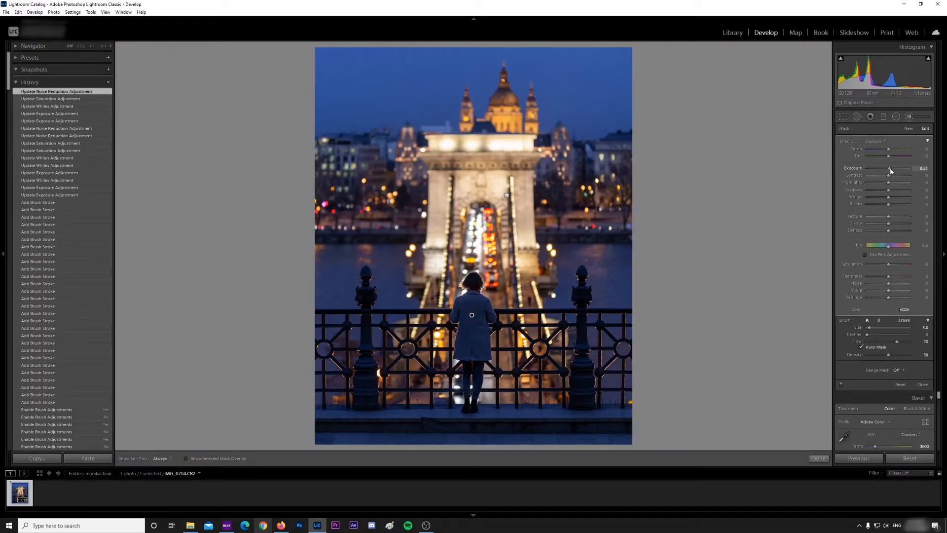
Brighten the woman's brush mask by setting its Exposure to 1.30
{"action": "left_click_drag", "start_coordinate": [890, 170], "coordinate": [896, 171]}
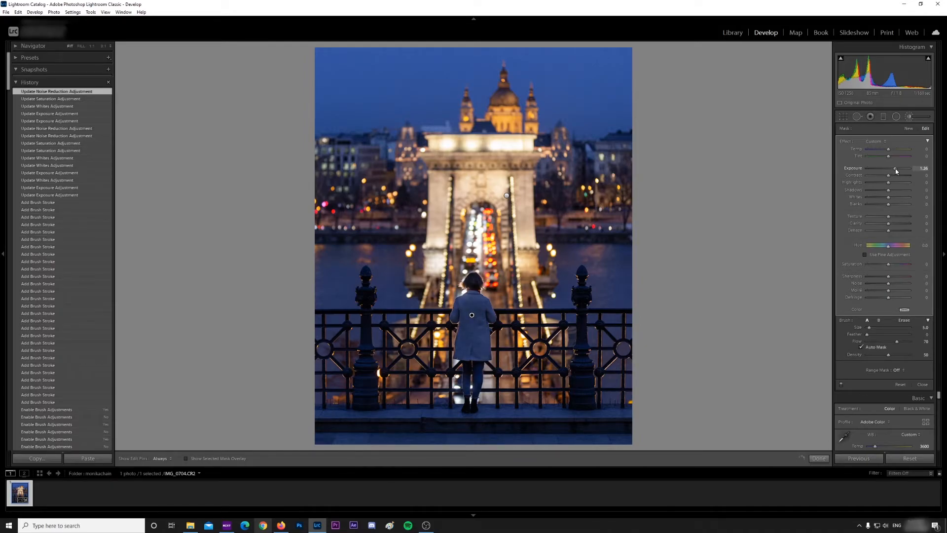
{"action": "left_click_drag", "start_coordinate": [896, 172], "coordinate": [901, 171]}
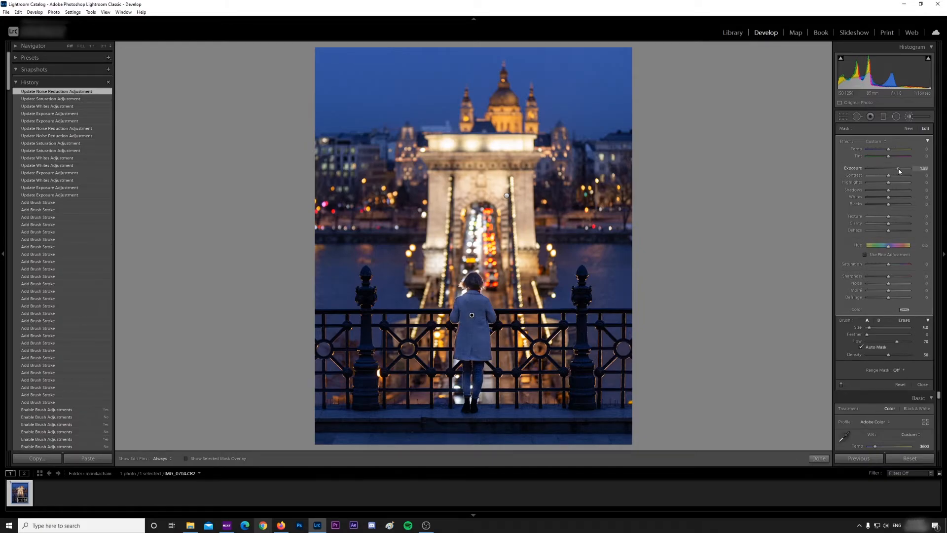
{"action": "left_click_drag", "start_coordinate": [896, 172], "coordinate": [897, 171]}
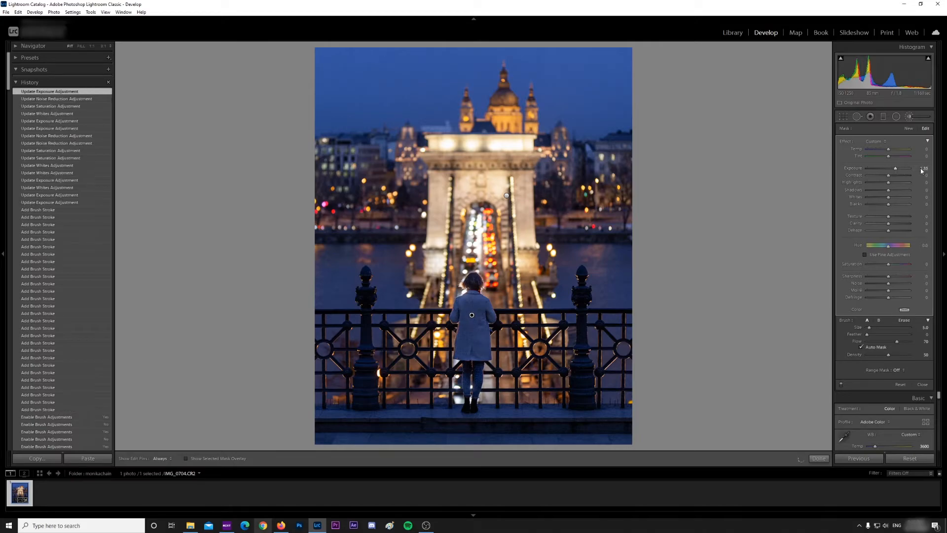
{"action": "left_click", "coordinate": [925, 169]}
{"action": "type", "text": "1.3"}
{"action": "key", "text": "Return"}
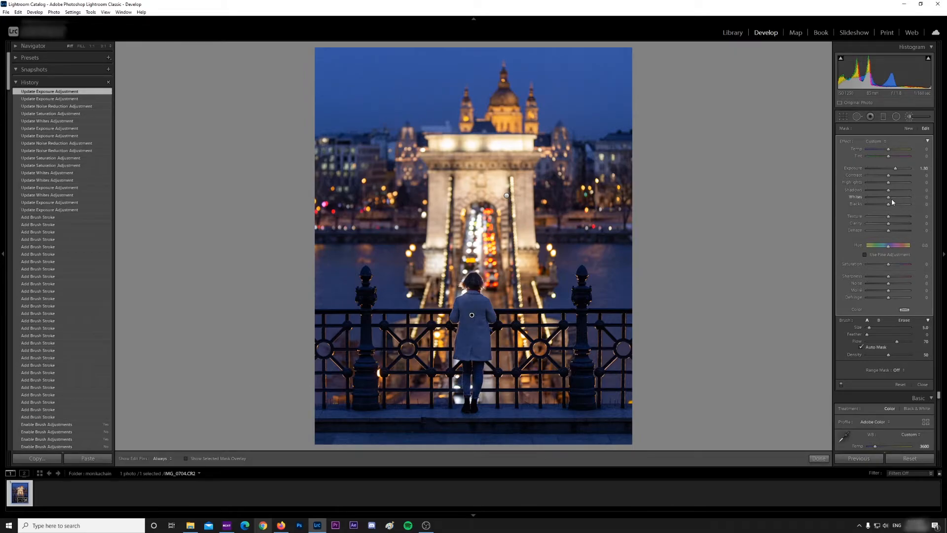
Set the woman's mask to Whites 15, Dehaze -5, Saturation -20 and Noise 15
{"action": "left_click_drag", "start_coordinate": [889, 200], "coordinate": [925, 199]}
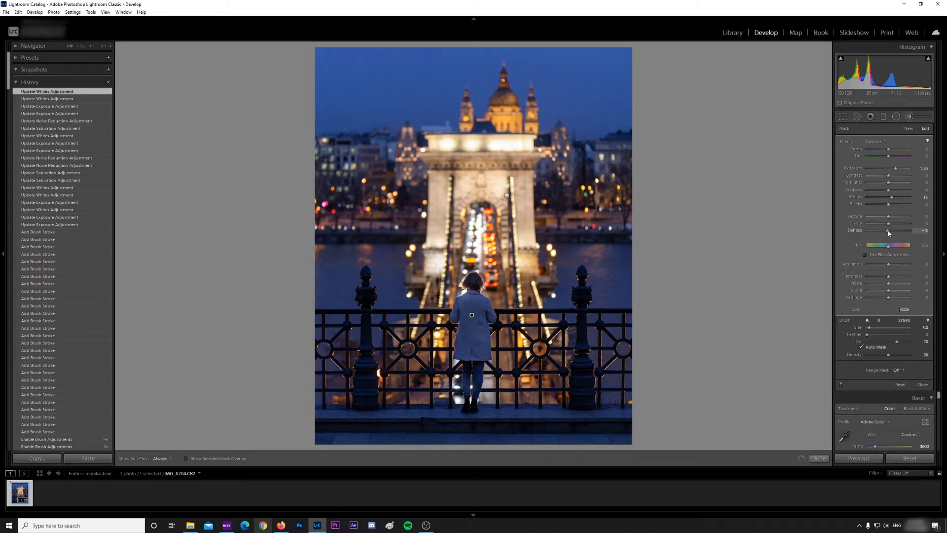
{"action": "left_click_drag", "start_coordinate": [889, 233], "coordinate": [888, 233]}
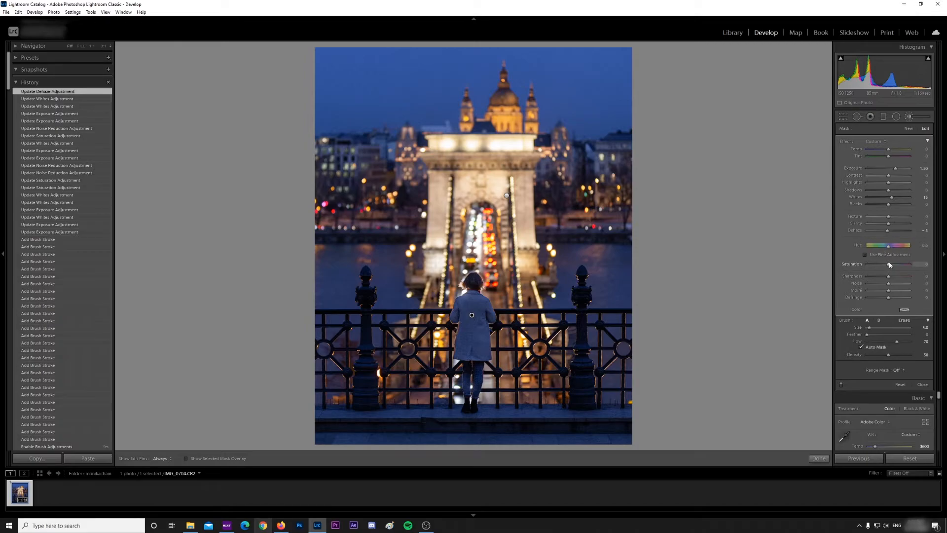
{"action": "left_click_drag", "start_coordinate": [890, 265], "coordinate": [887, 265]}
{"action": "left_click", "coordinate": [921, 264]}
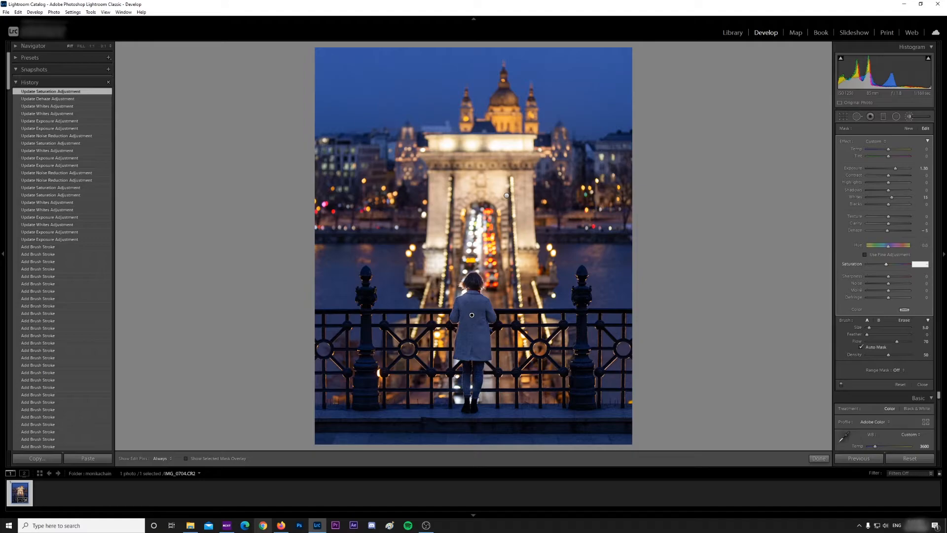
{"action": "key", "text": "Return"}
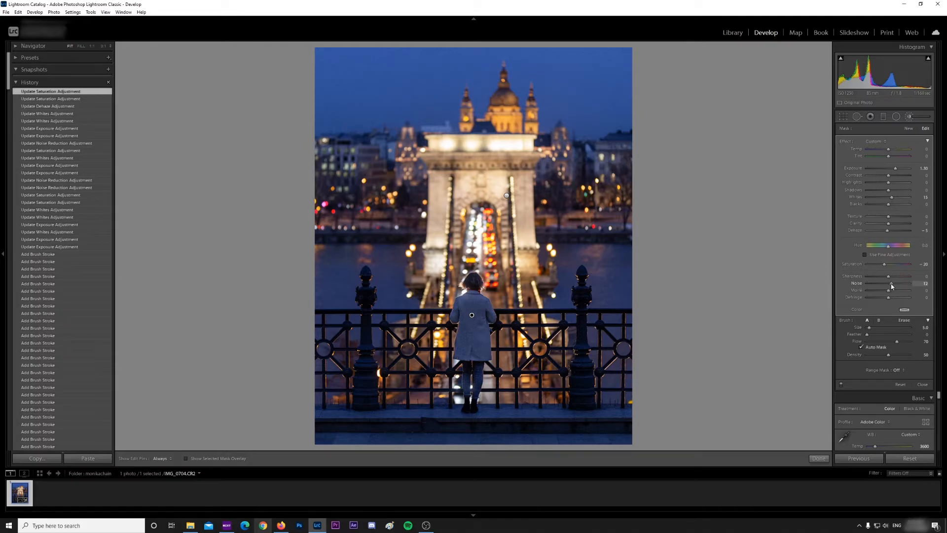
{"action": "left_click_drag", "start_coordinate": [896, 287], "coordinate": [894, 286]}
{"action": "left_click", "coordinate": [921, 283]}
{"action": "key", "text": "Return"}
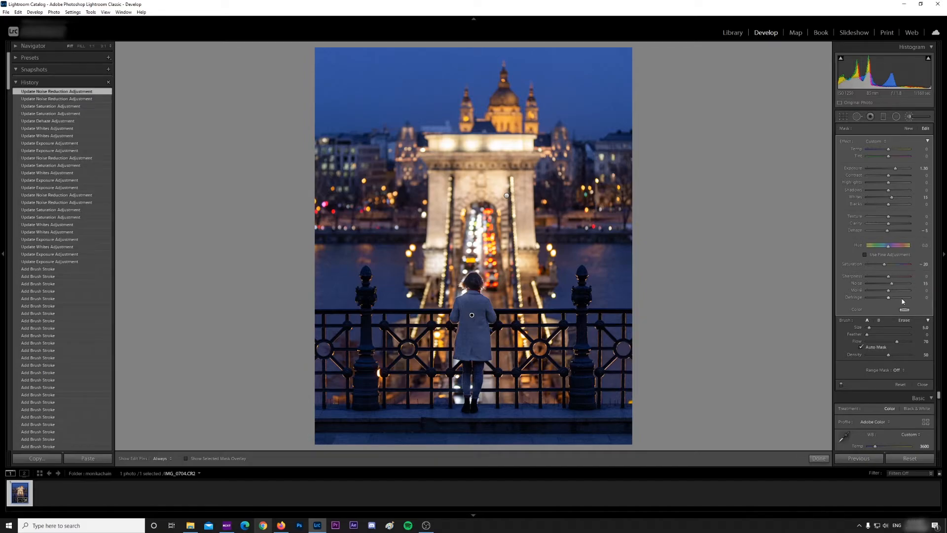
Switch the brush adjustments off and on to compare the woman before and after, and close the brush
{"action": "left_click", "coordinate": [842, 385]}
{"action": "left_click", "coordinate": [842, 385]}
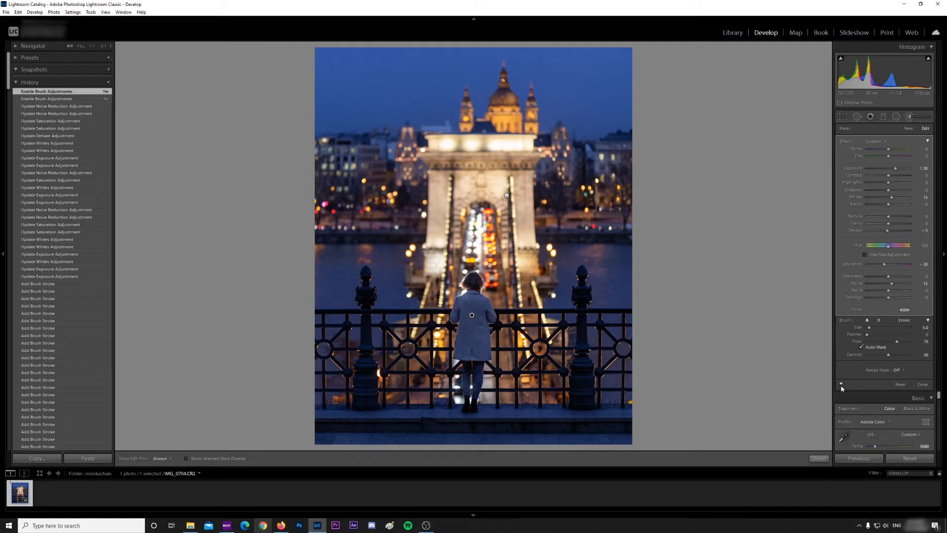
{"action": "left_click", "coordinate": [820, 458]}
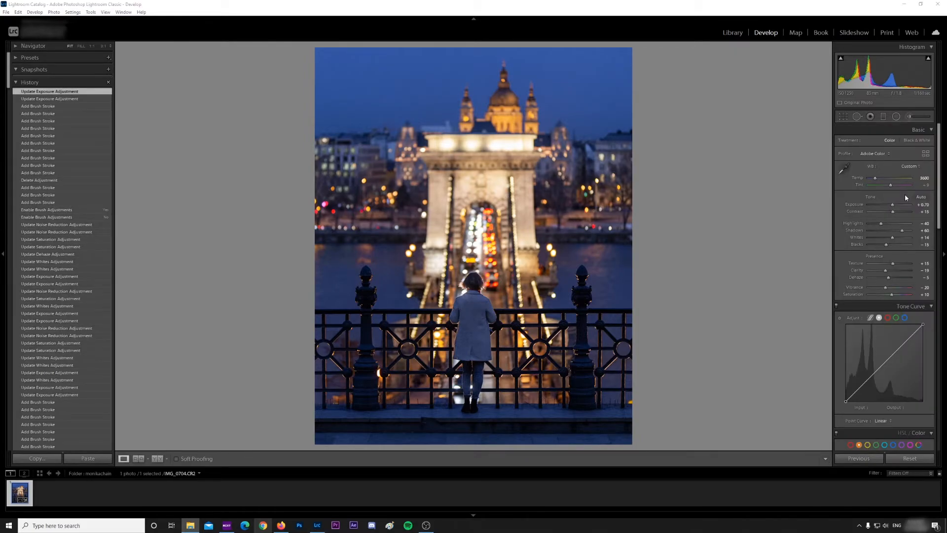
Sharpen the photo with an Amount of 70 and a Masking of 20, previewing the edge mask
{"action": "scroll", "coordinate": [906, 197], "scroll_direction": "down", "scroll_amount": 15}
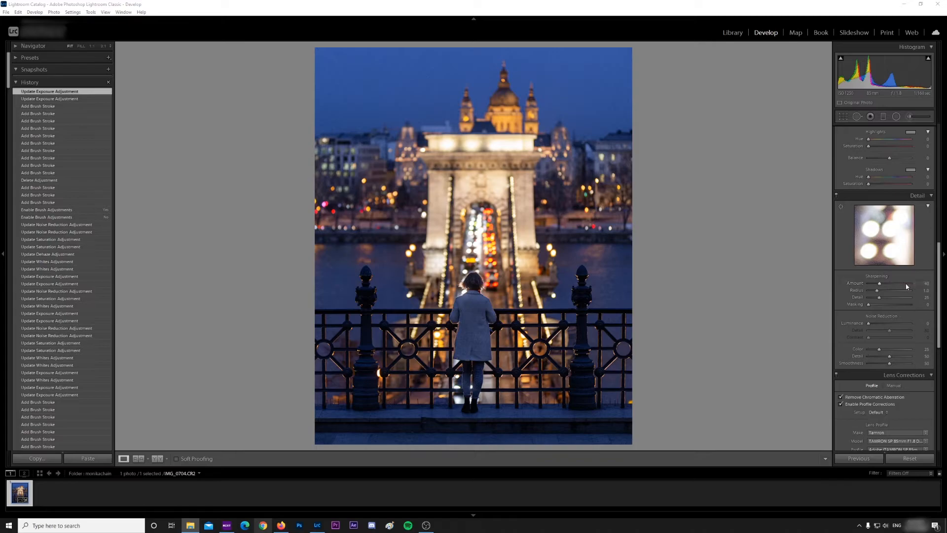
{"action": "left_click_drag", "start_coordinate": [882, 287], "coordinate": [889, 283]}
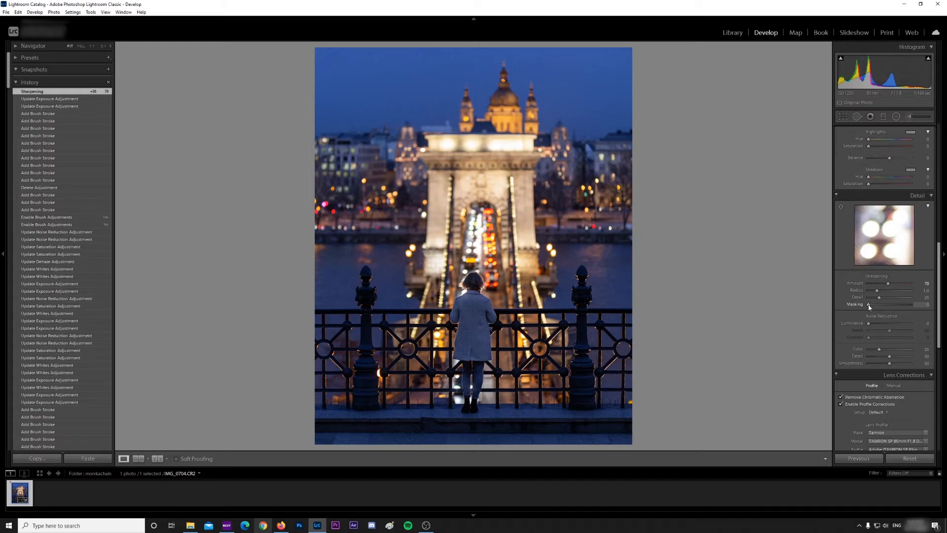
{"action": "key", "text": "alt"}
{"action": "left_click_drag", "start_coordinate": [869, 305], "coordinate": [869, 305]}
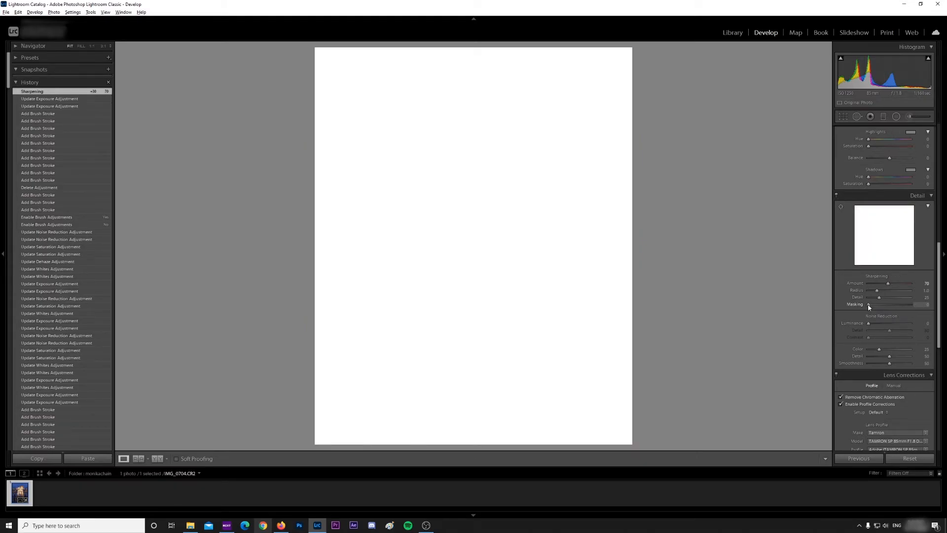
{"action": "left_click_drag", "start_coordinate": [870, 305], "coordinate": [877, 305]}
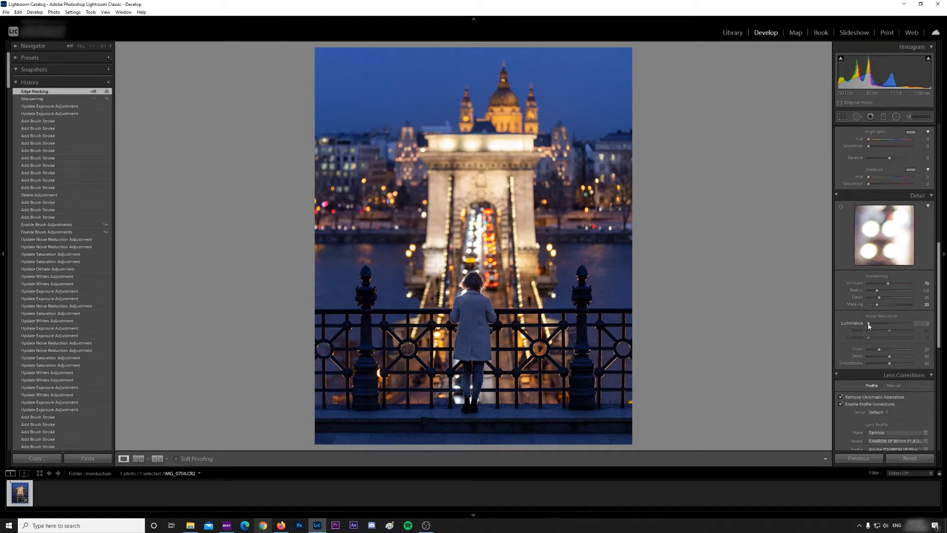
Set the photo's noise reduction to Luminance 15 and Color 35
{"action": "left_click_drag", "start_coordinate": [869, 324], "coordinate": [876, 323]}
{"action": "left_click", "coordinate": [923, 324]}
{"action": "type", "text": "15"}
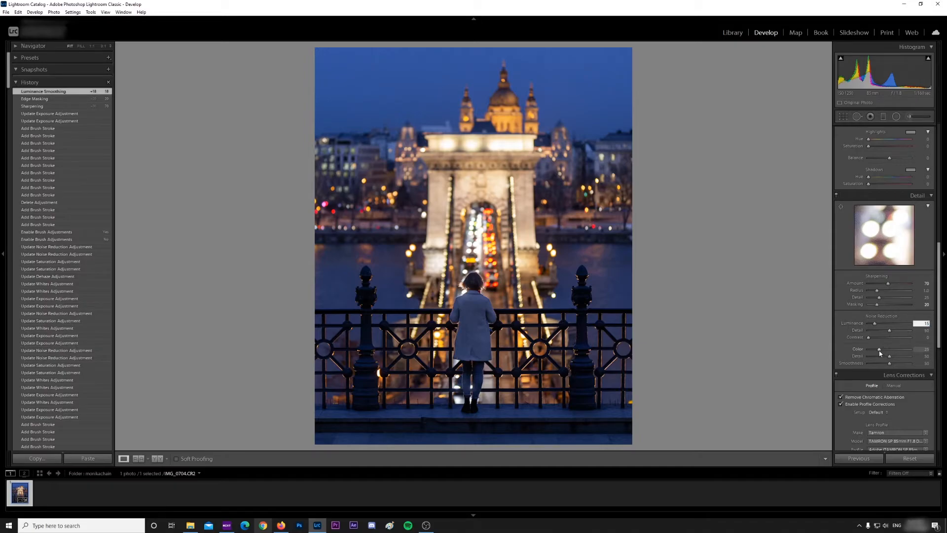
{"action": "key", "text": "Return"}
{"action": "left_click_drag", "start_coordinate": [880, 353], "coordinate": [885, 353]}
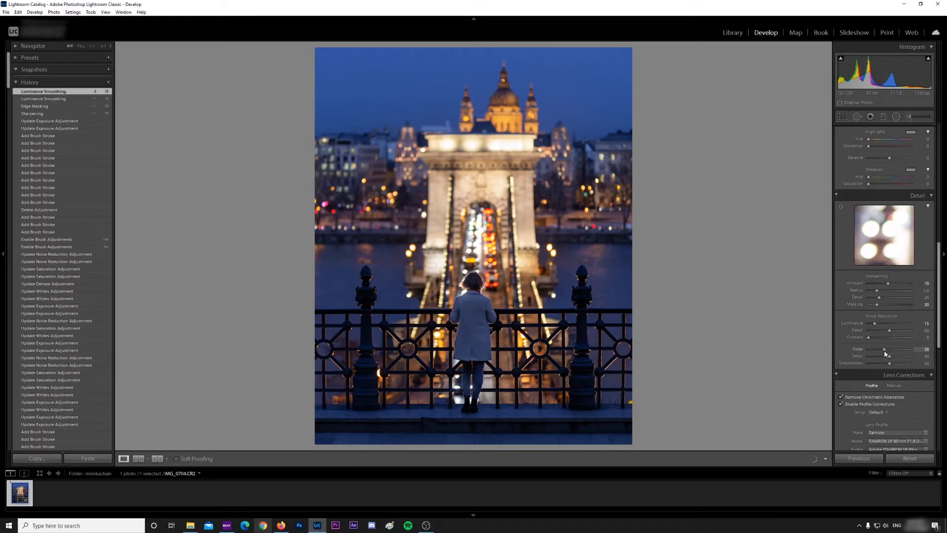
{"action": "left_click", "coordinate": [921, 350]}
{"action": "type", "text": "35"}
{"action": "key", "text": "Return"}
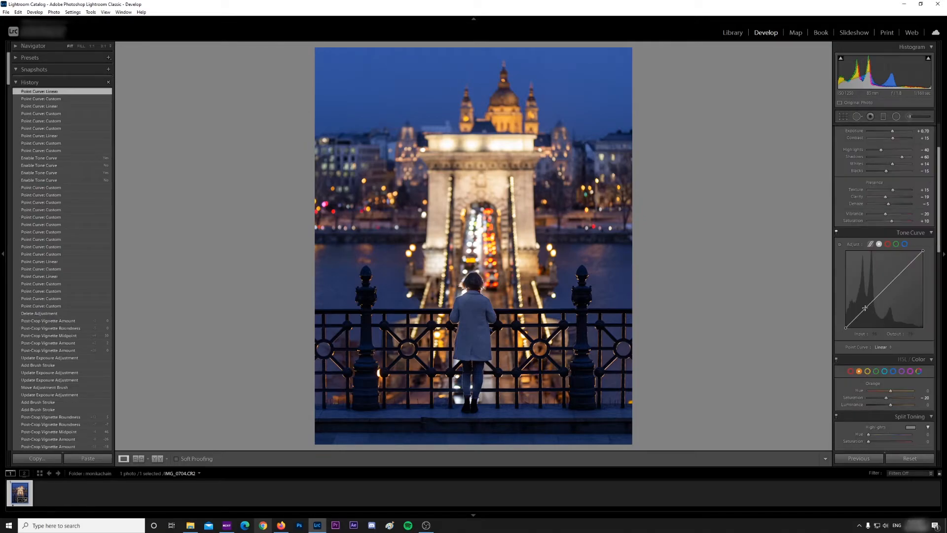
Add shadow, midtone and highlight points to the tone curve, lift its black point and slightly raise the highlights
{"action": "left_click", "coordinate": [864, 310]}
{"action": "left_click", "coordinate": [884, 290]}
{"action": "left_click", "coordinate": [903, 270]}
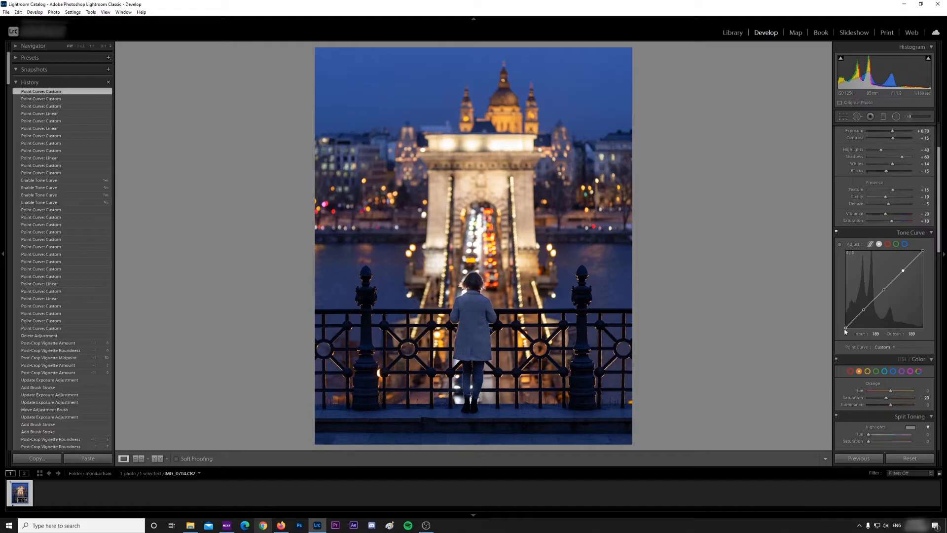
{"action": "left_click_drag", "start_coordinate": [847, 329], "coordinate": [840, 318]}
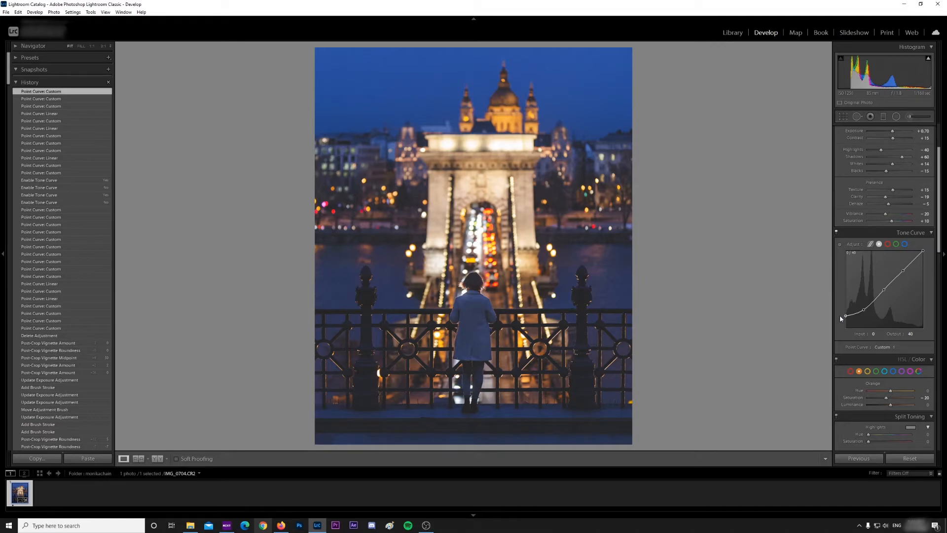
{"action": "left_click_drag", "start_coordinate": [841, 320], "coordinate": [864, 311]}
{"action": "left_click_drag", "start_coordinate": [904, 270], "coordinate": [904, 271]}
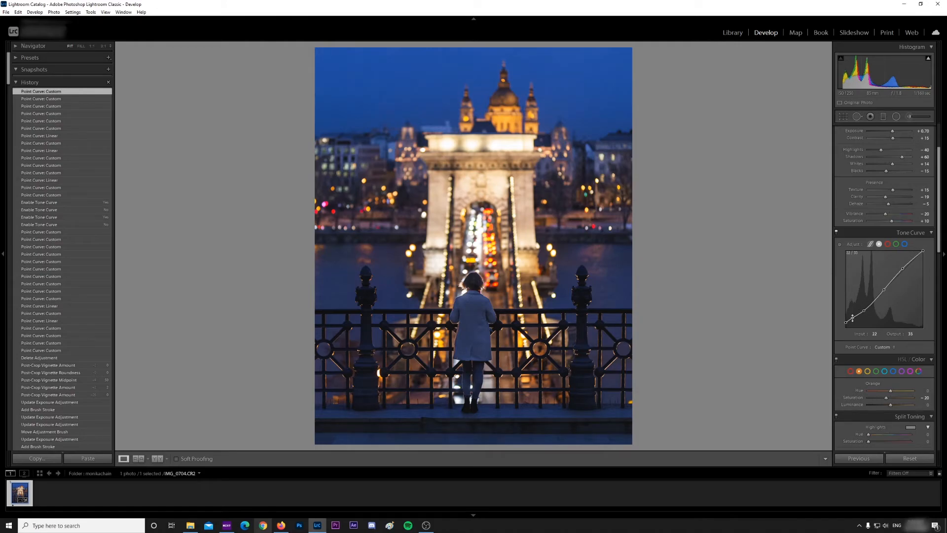
Set the tone curve's black point output to 17 and add a deep-shadow point at input 29, output 28
{"action": "left_click_drag", "start_coordinate": [852, 318], "coordinate": [853, 321]}
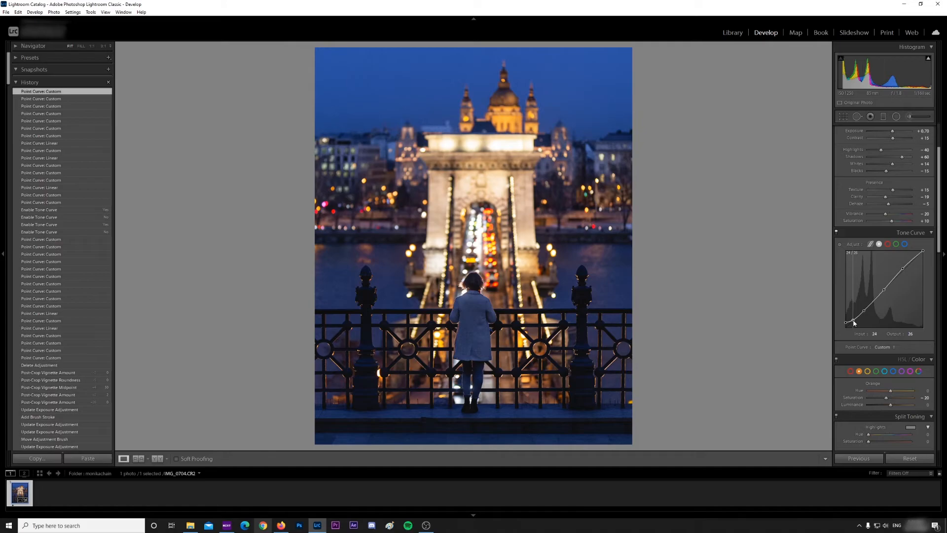
{"action": "left_click_drag", "start_coordinate": [846, 323], "coordinate": [835, 321]}
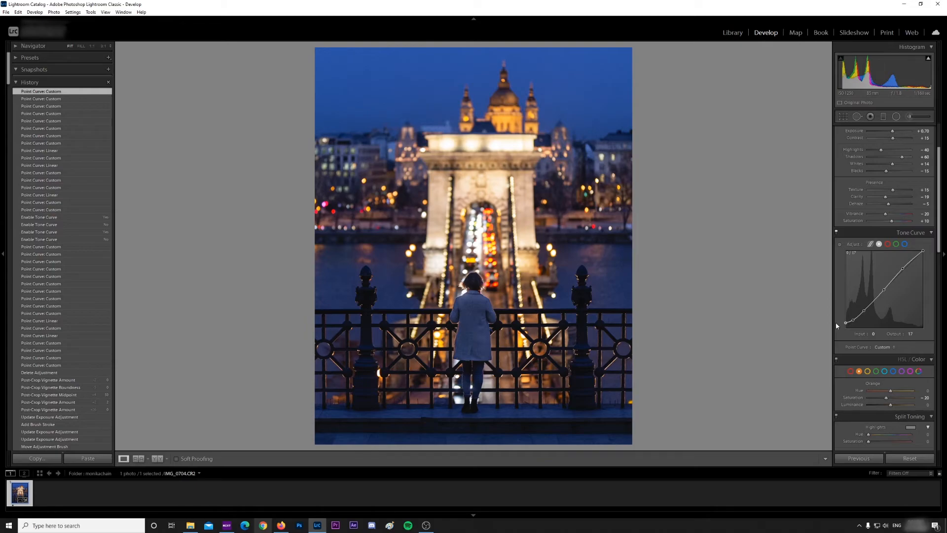
{"action": "left_click_drag", "start_coordinate": [854, 324], "coordinate": [855, 322]}
Darken the photo's edges with a post-crop vignette Amount of -25
{"action": "scroll", "coordinate": [862, 359], "scroll_direction": "down", "scroll_amount": 3}
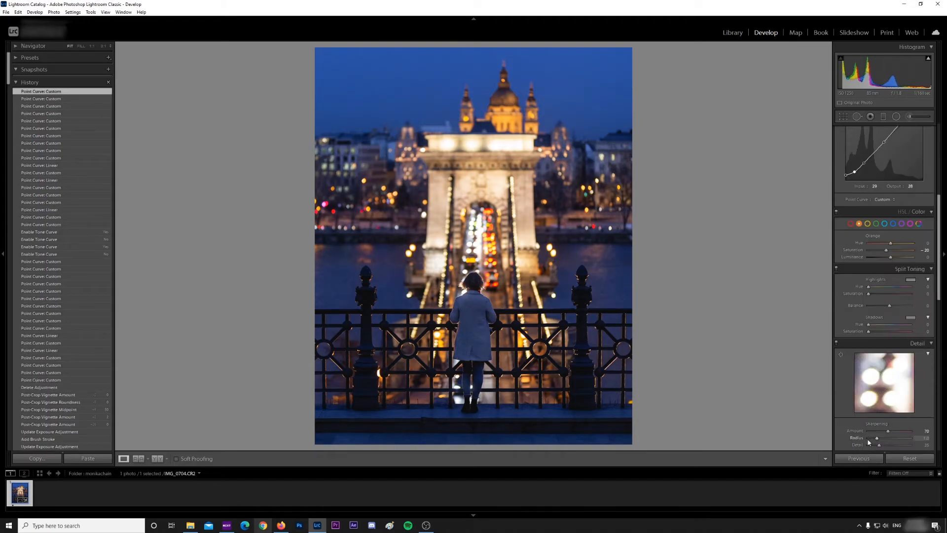
{"action": "scroll", "coordinate": [862, 359], "scroll_direction": "down", "scroll_amount": 8}
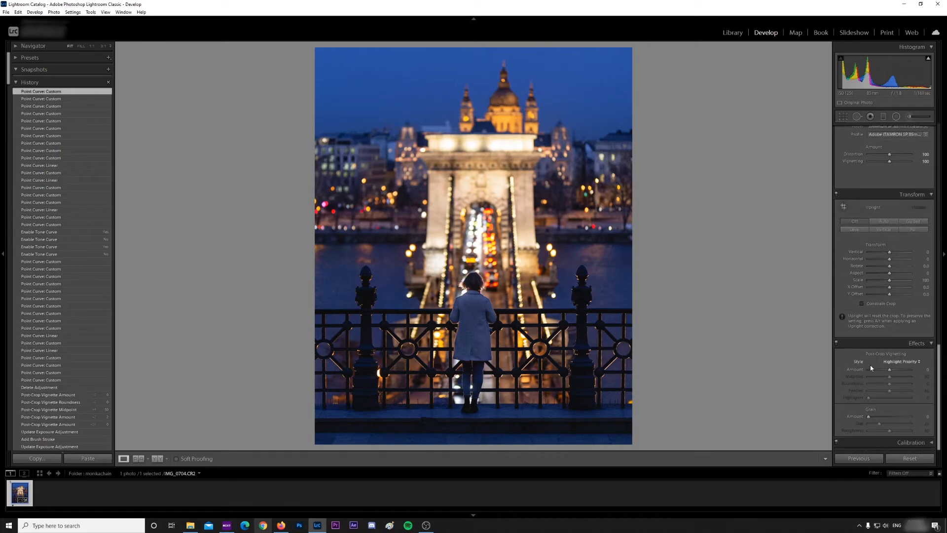
{"action": "scroll", "coordinate": [872, 363], "scroll_direction": "up", "scroll_amount": 3}
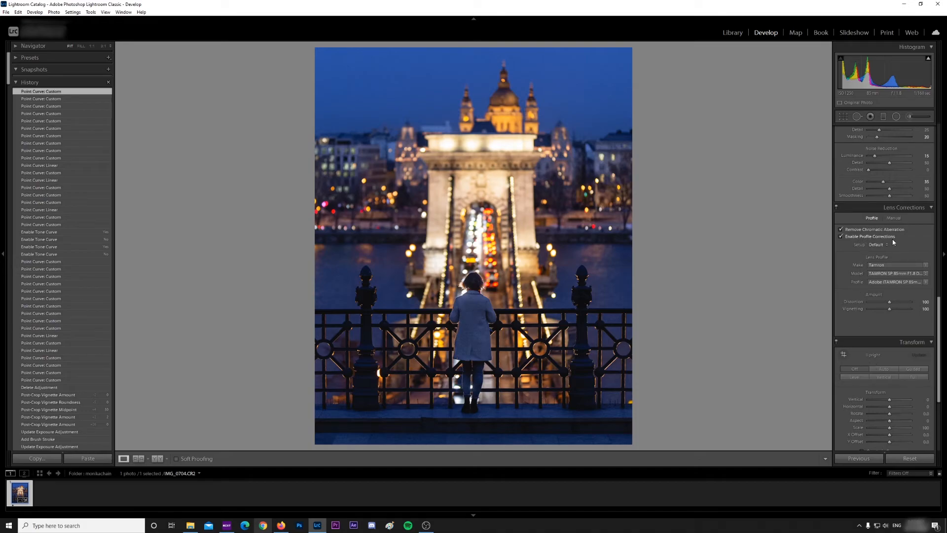
{"action": "scroll", "coordinate": [885, 398], "scroll_direction": "down", "scroll_amount": 3}
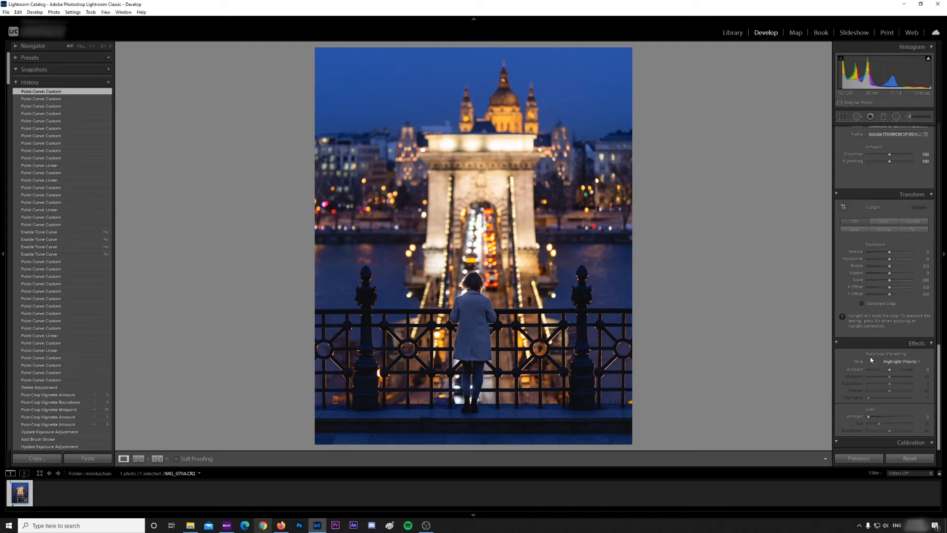
{"action": "left_click_drag", "start_coordinate": [890, 370], "coordinate": [884, 374]}
{"action": "left_click", "coordinate": [926, 369]}
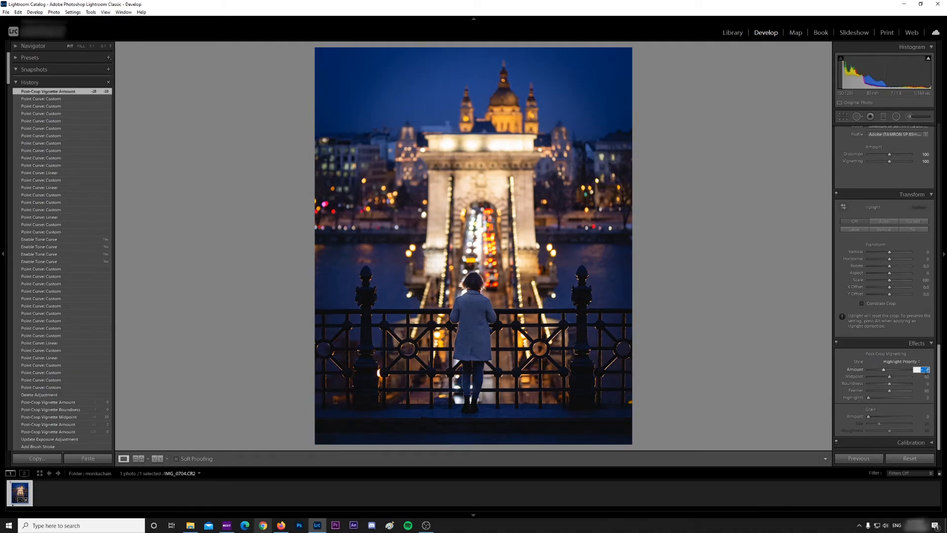
{"action": "type", "text": "-25"}
{"action": "key", "text": "Return"}
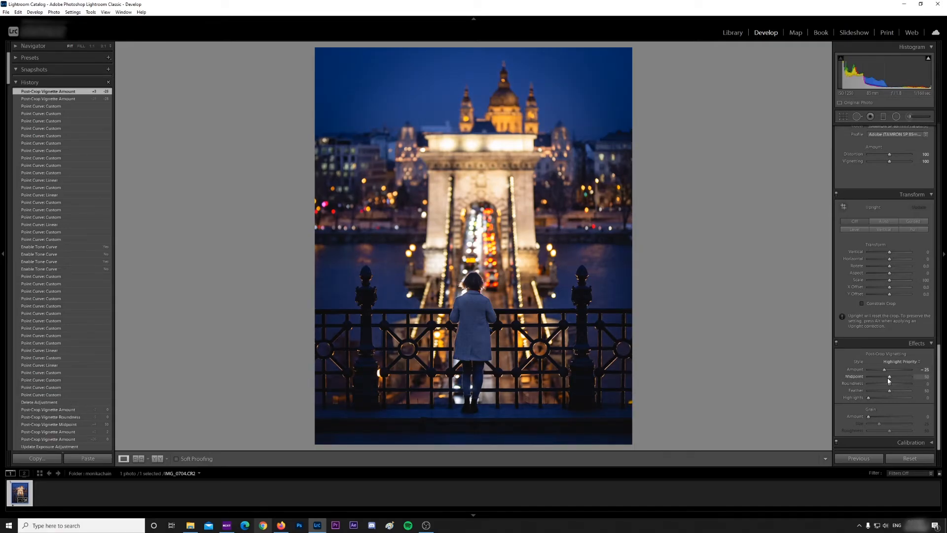
Set the post-crop vignette's Midpoint to 45 and Roundness to +5
{"action": "left_click_drag", "start_coordinate": [888, 378], "coordinate": [887, 378]}
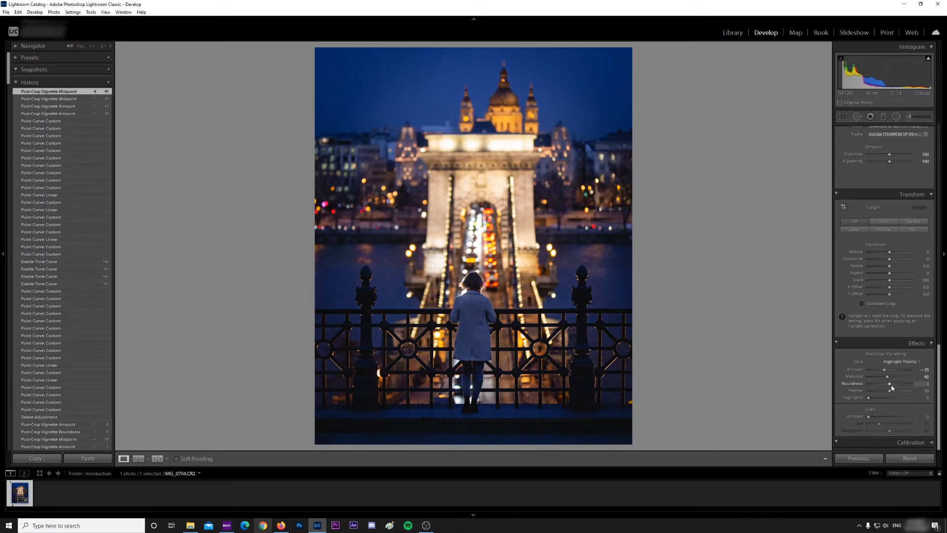
{"action": "left_click_drag", "start_coordinate": [893, 385], "coordinate": [894, 382]}
{"action": "left_click", "coordinate": [925, 383]}
{"action": "type", "text": "5"}
{"action": "key", "text": "Return"}
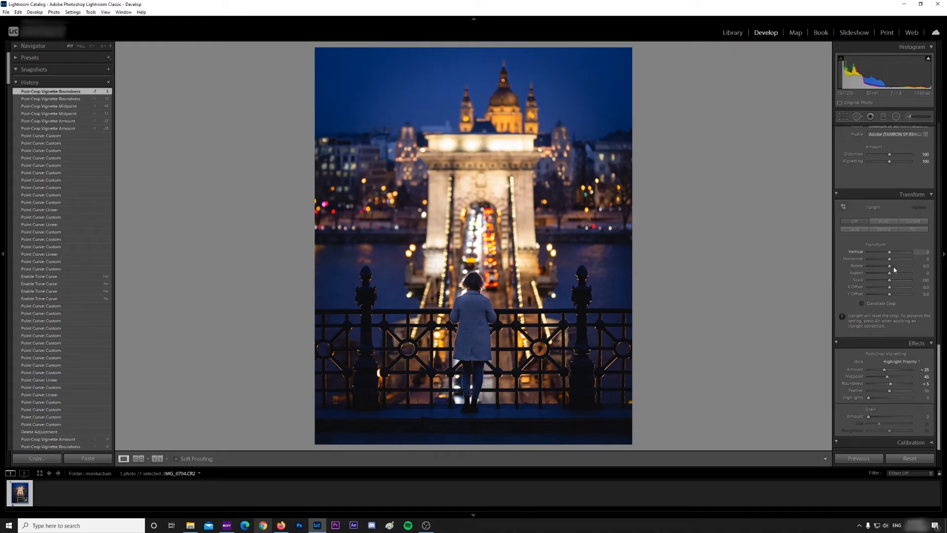
Start a new adjustment brush mask with the brush Flow at 60 and Size at 61
{"action": "scroll", "coordinate": [887, 301], "scroll_direction": "up", "scroll_amount": 5}
{"action": "scroll", "coordinate": [887, 301], "scroll_direction": "up", "scroll_amount": 2}
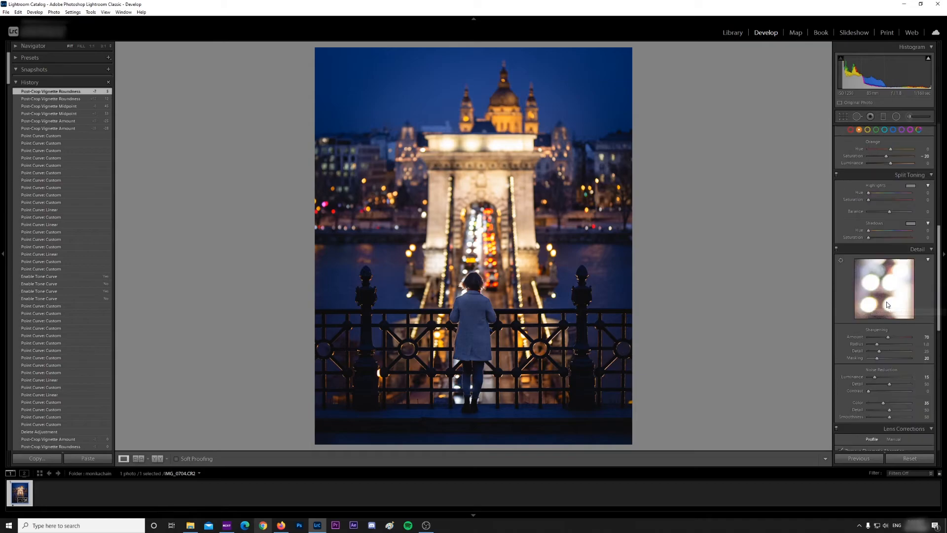
{"action": "scroll", "coordinate": [887, 304], "scroll_direction": "up", "scroll_amount": 2}
{"action": "scroll", "coordinate": [887, 302], "scroll_direction": "up", "scroll_amount": 6}
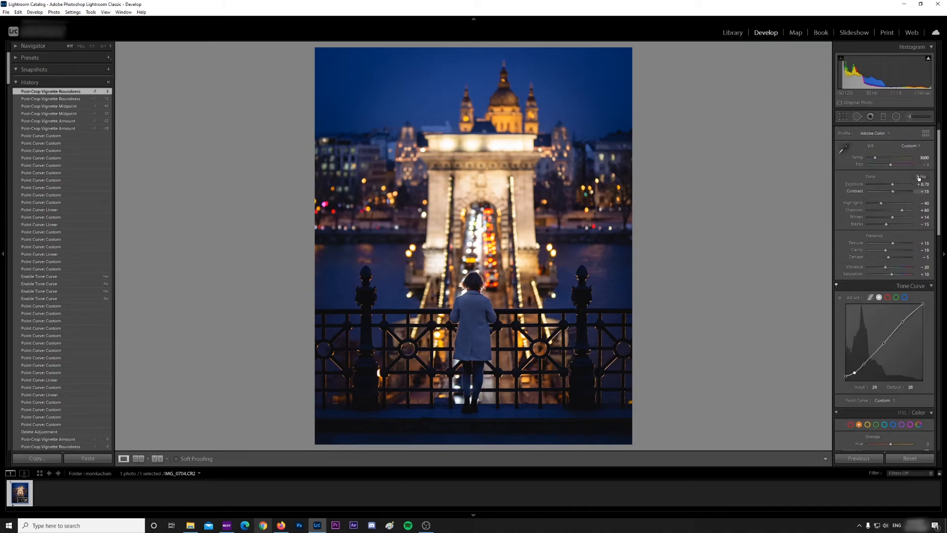
{"action": "left_click", "coordinate": [910, 118]}
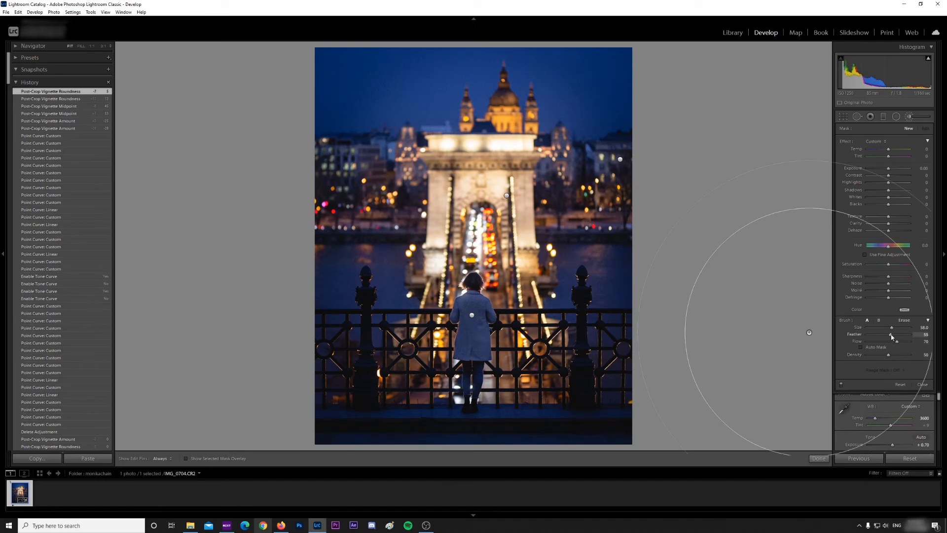
{"action": "left_click_drag", "start_coordinate": [896, 345], "coordinate": [895, 344]}
{"action": "left_click", "coordinate": [924, 341]}
{"action": "type", "text": "60"}
{"action": "key", "text": "Return"}
{"action": "scroll", "coordinate": [483, 265], "scroll_direction": "up", "scroll_amount": 3}
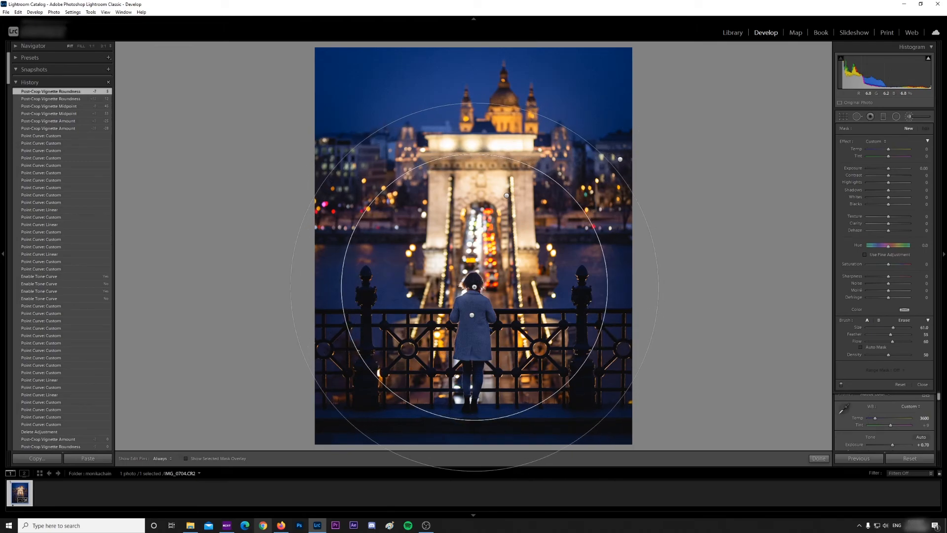
Paint a soft adjustment mask centred on the woman's head and upper back with a size 62 brush, checking its coverage with the mask overlay
{"action": "scroll", "coordinate": [471, 281], "scroll_direction": "up", "scroll_amount": 1}
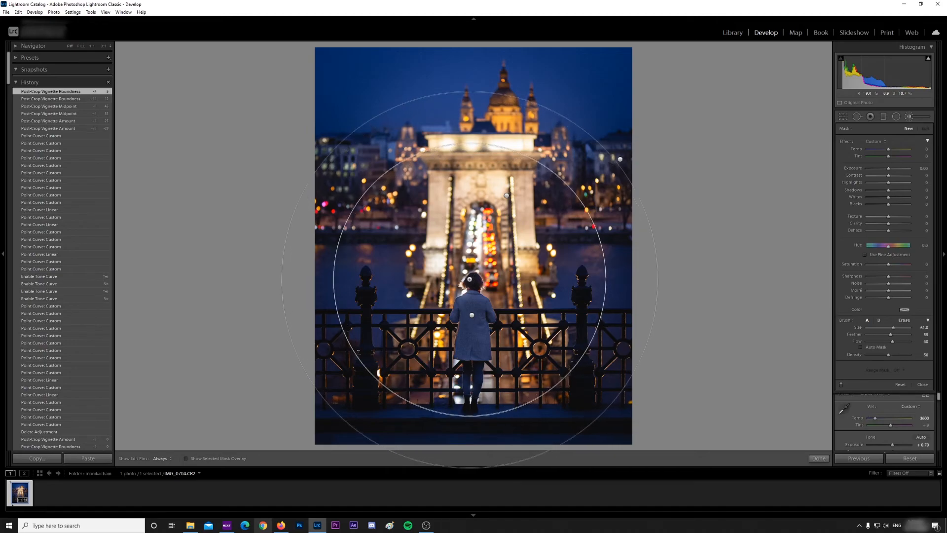
{"action": "left_click_drag", "start_coordinate": [471, 279], "coordinate": [472, 282]}
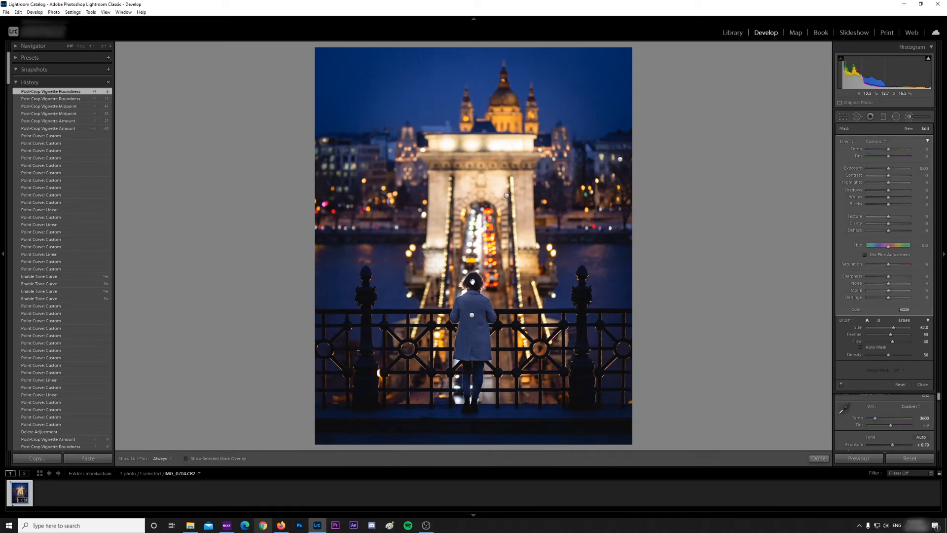
{"action": "key", "text": "o"}
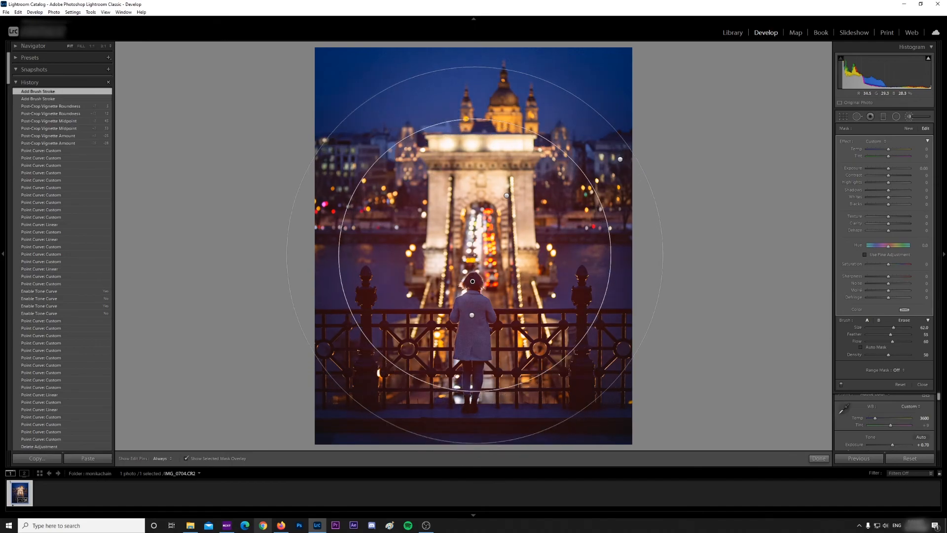
{"action": "left_click", "coordinate": [472, 281]}
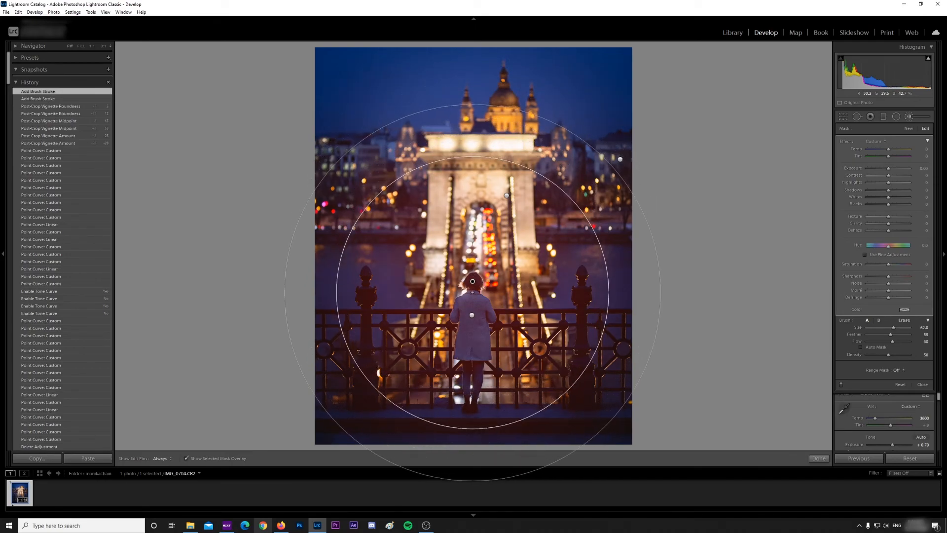
{"action": "left_click", "coordinate": [476, 308]}
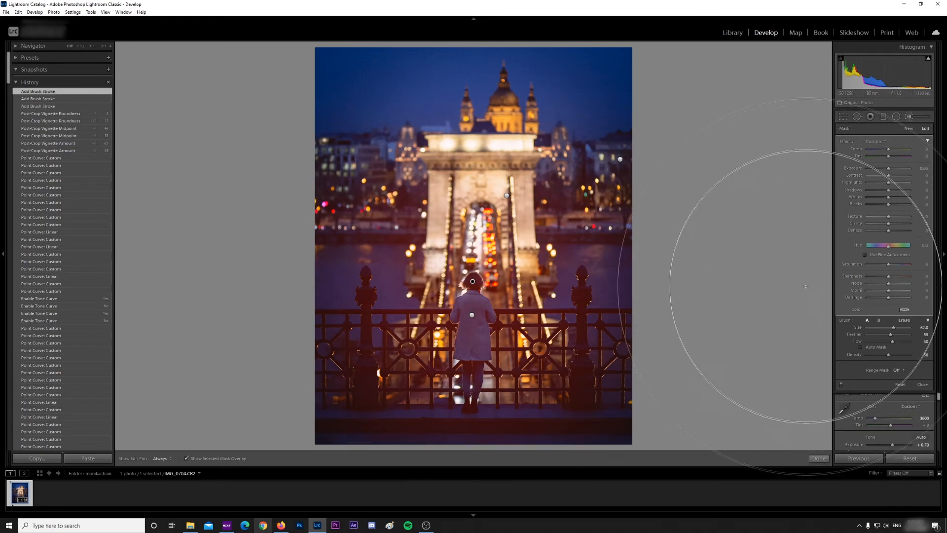
{"action": "key", "text": "o"}
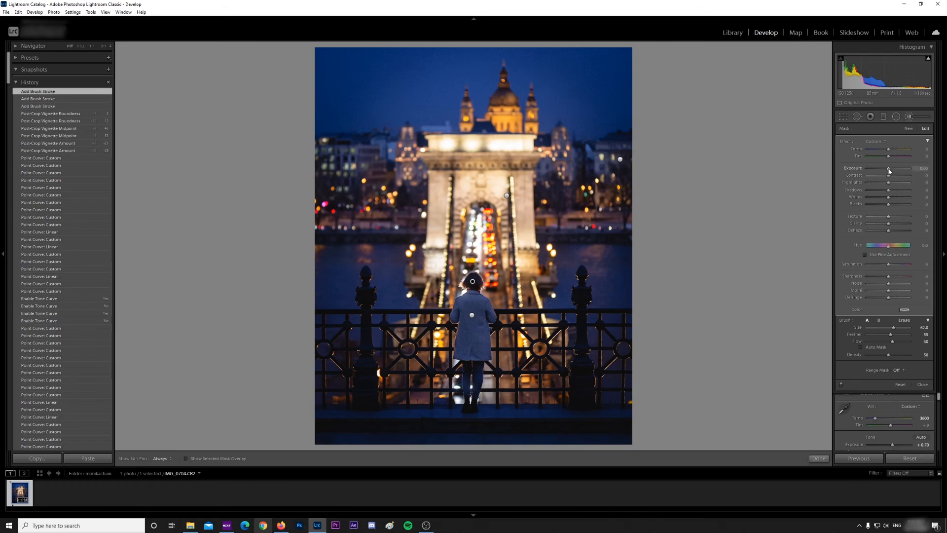
Brighten the brushed area around the woman by setting the mask's Exposure to 1.40, and finish the brush adjustment
{"action": "left_click_drag", "start_coordinate": [889, 171], "coordinate": [894, 169]}
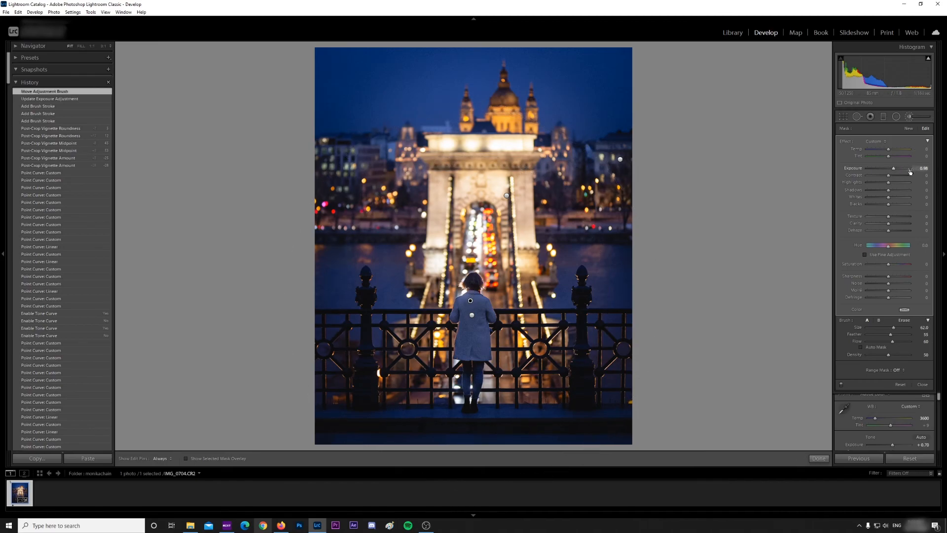
{"action": "left_click_drag", "start_coordinate": [895, 168], "coordinate": [897, 170]}
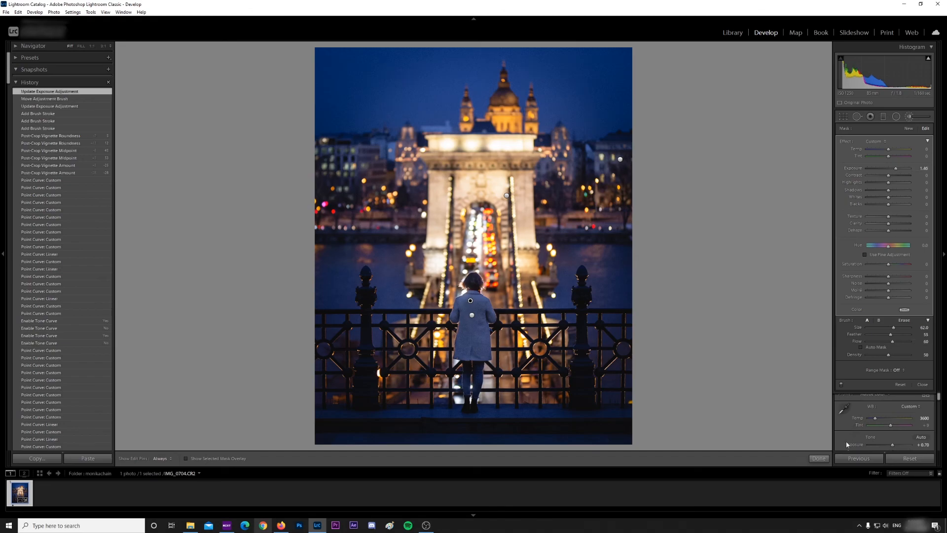
{"action": "left_click", "coordinate": [819, 458]}
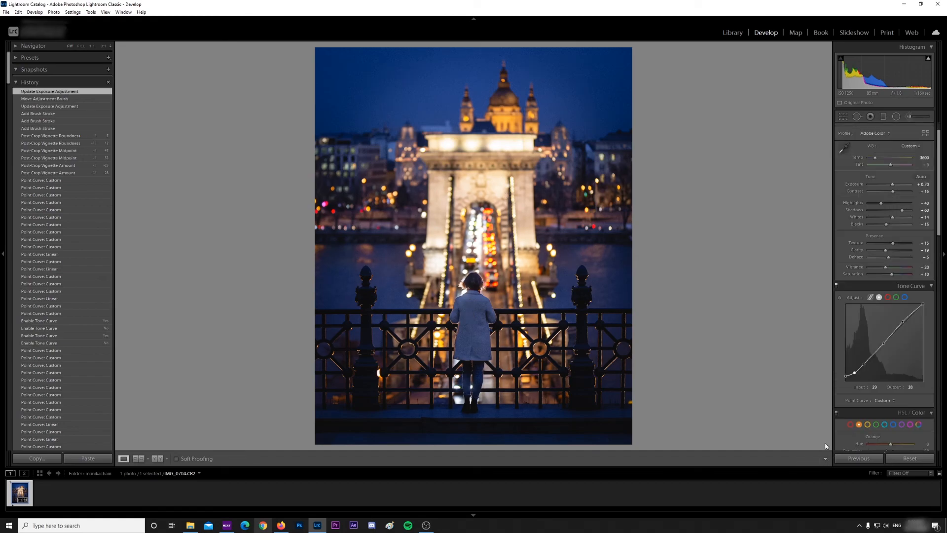